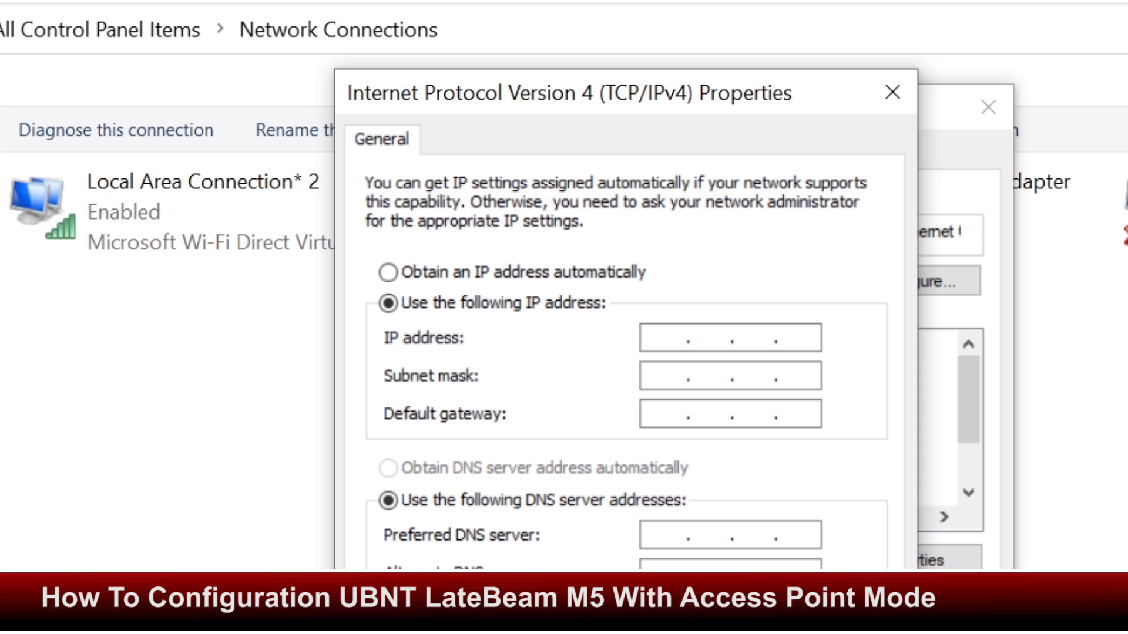
# Enter static IP 192.168.1.99 for the adapter and let subnet mask 255.255.255.0 fill in
pyautogui.write('168 . 1 ')
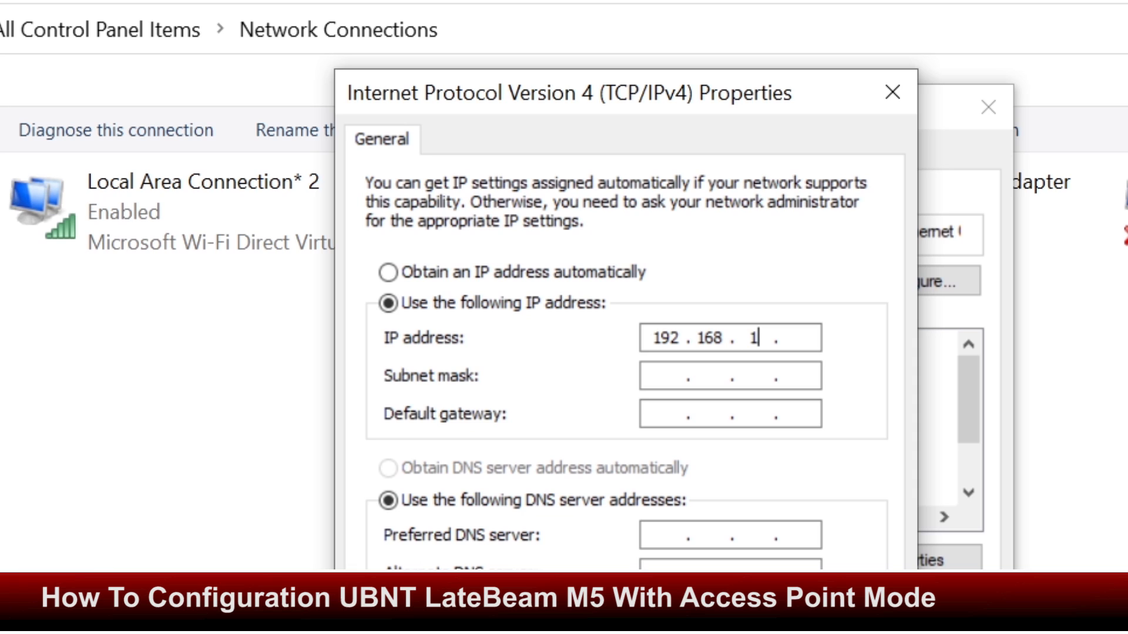
pyautogui.write('. 99')
pyautogui.click(742, 375)
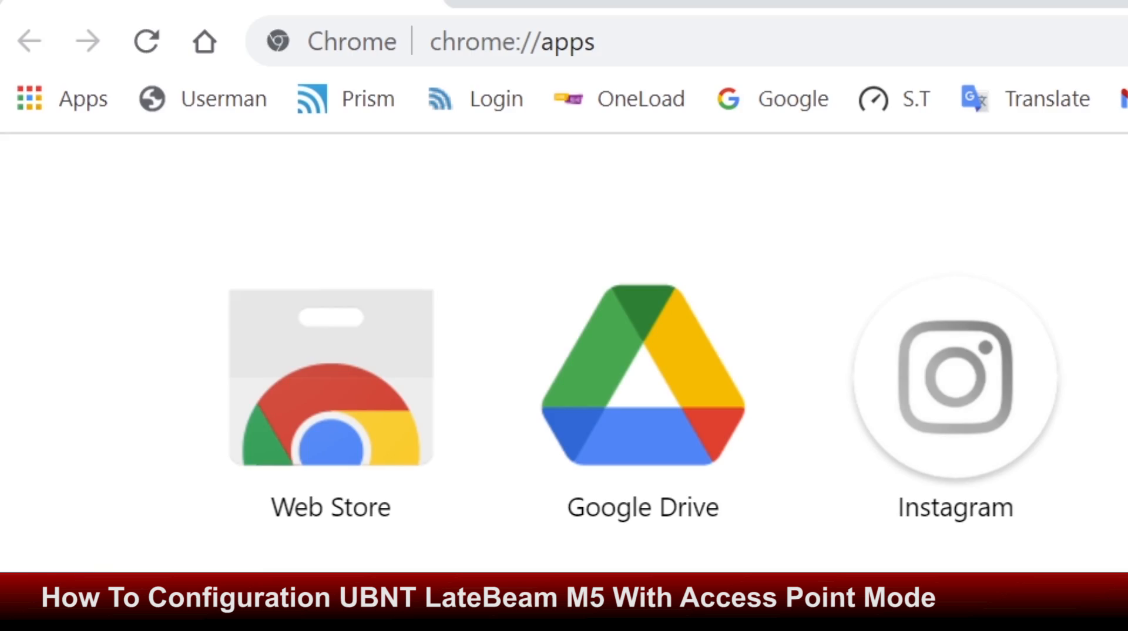
# Load 192.168.1.20 in a new Chrome tab and proceed past the unsafe-certificate warning
pyautogui.click(481, 1)
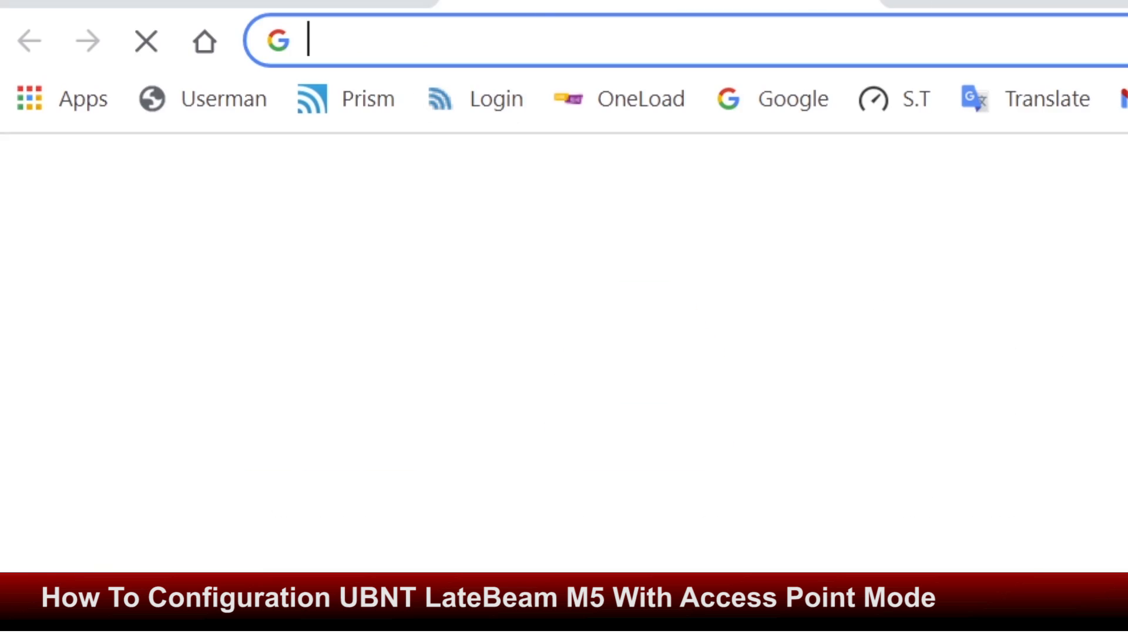
pyautogui.click(434, 41)
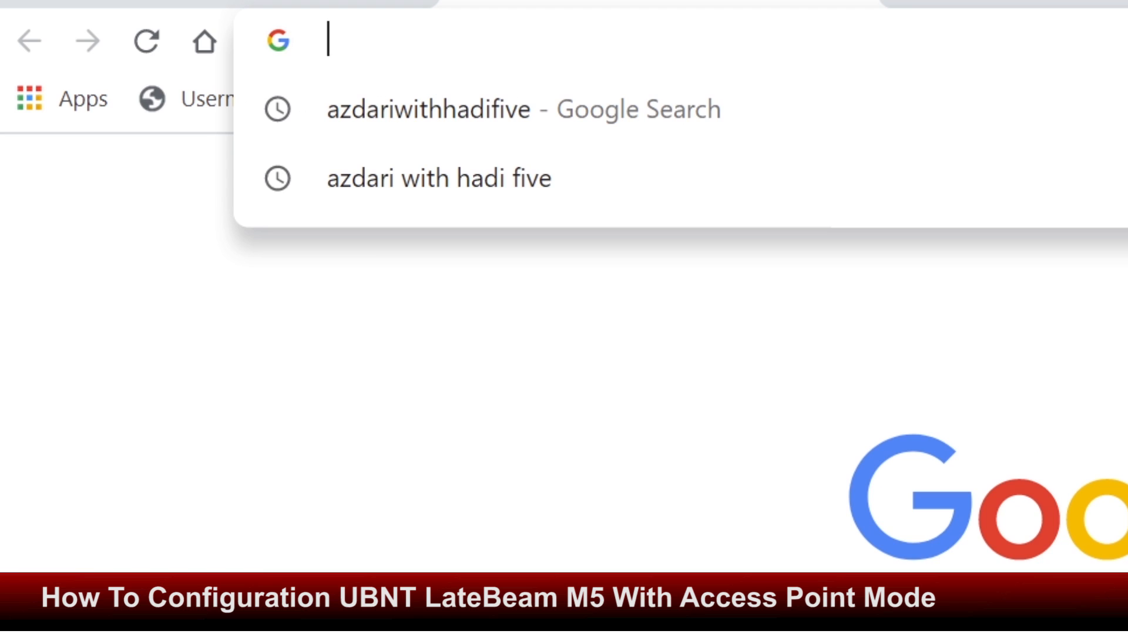
pyautogui.write('192.')
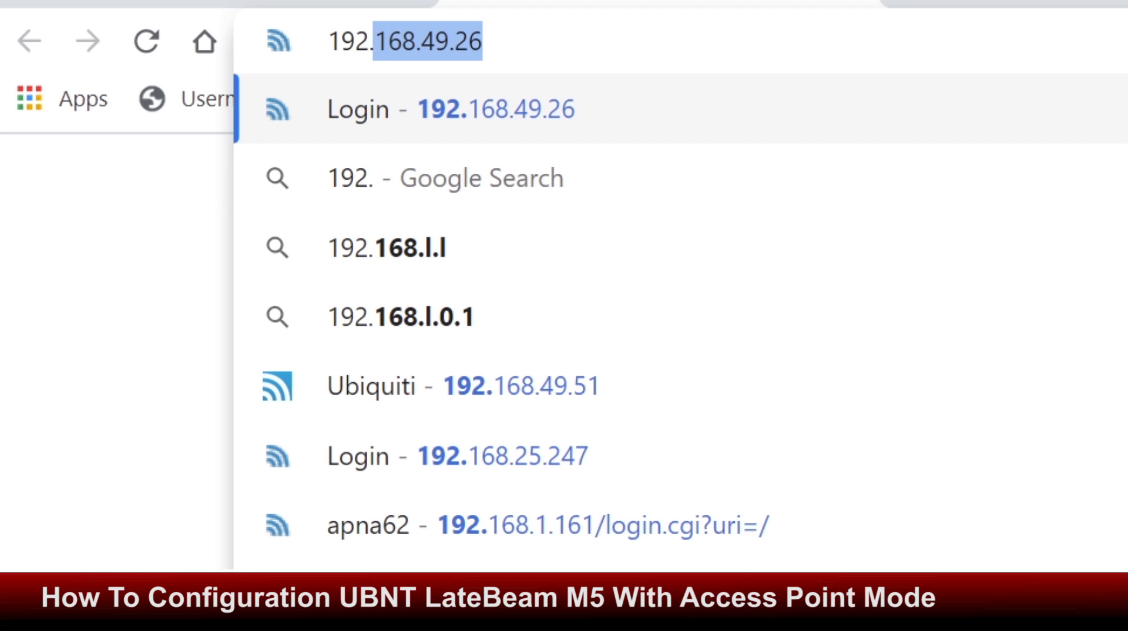
pyautogui.write('168.1.20')
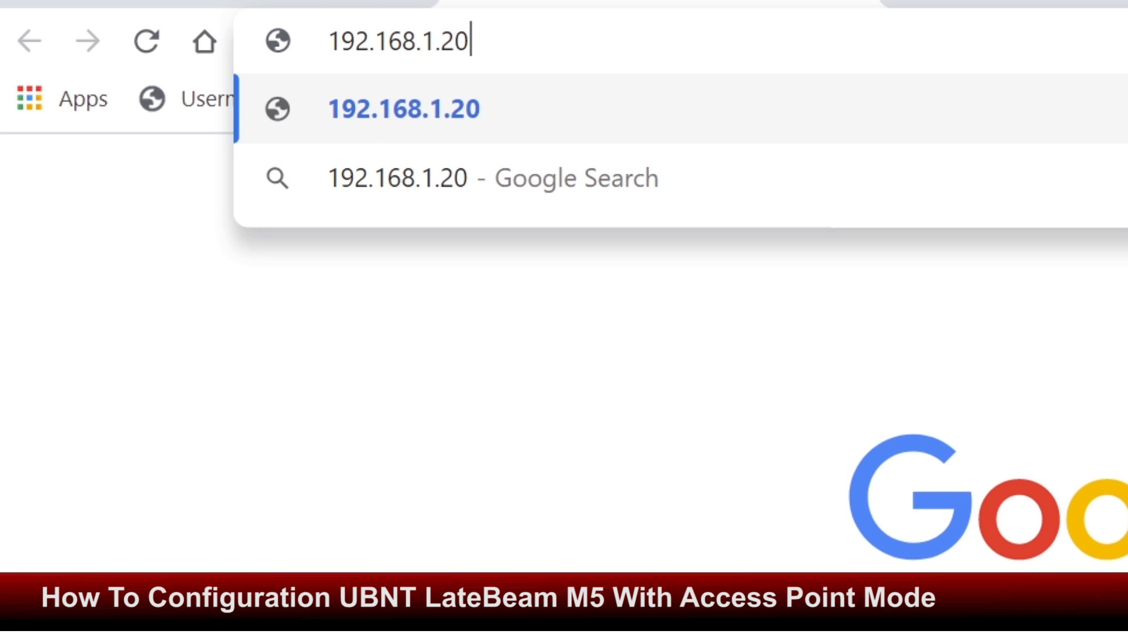
pyautogui.press('Return')
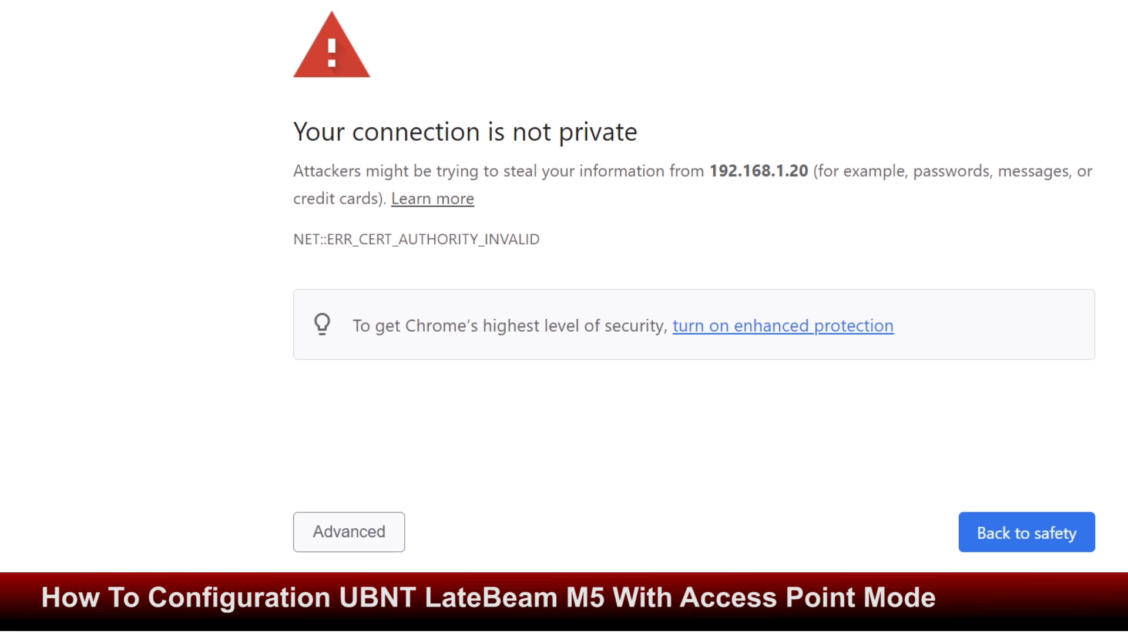
pyautogui.click(349, 532)
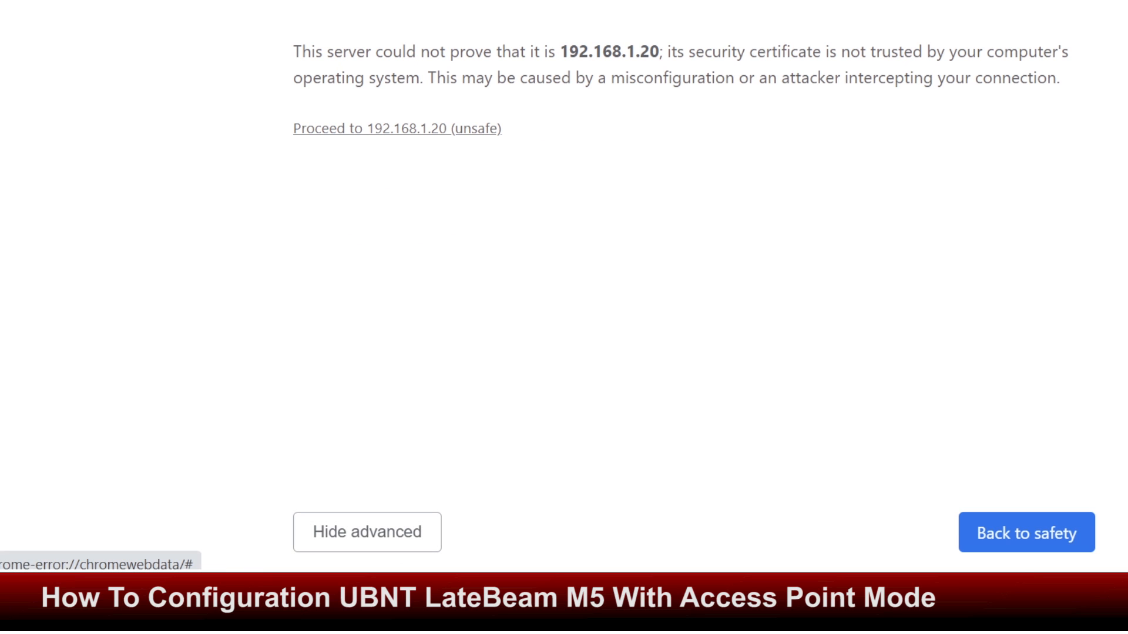
pyautogui.click(397, 128)
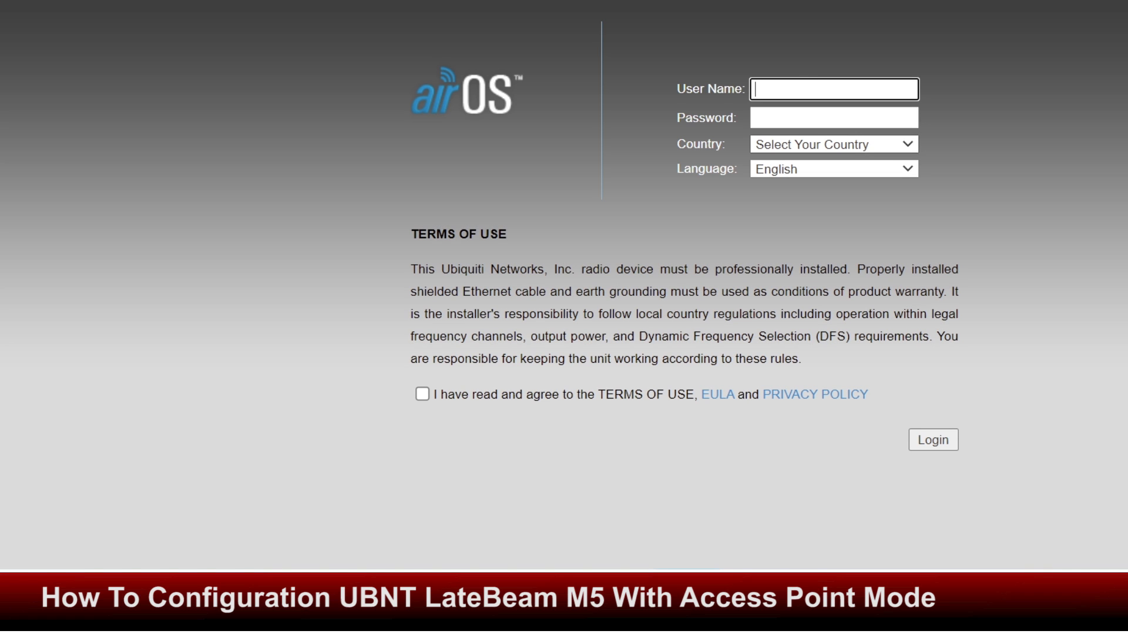
# Select Licensed as the country on the airOS login page
pyautogui.click(834, 145)
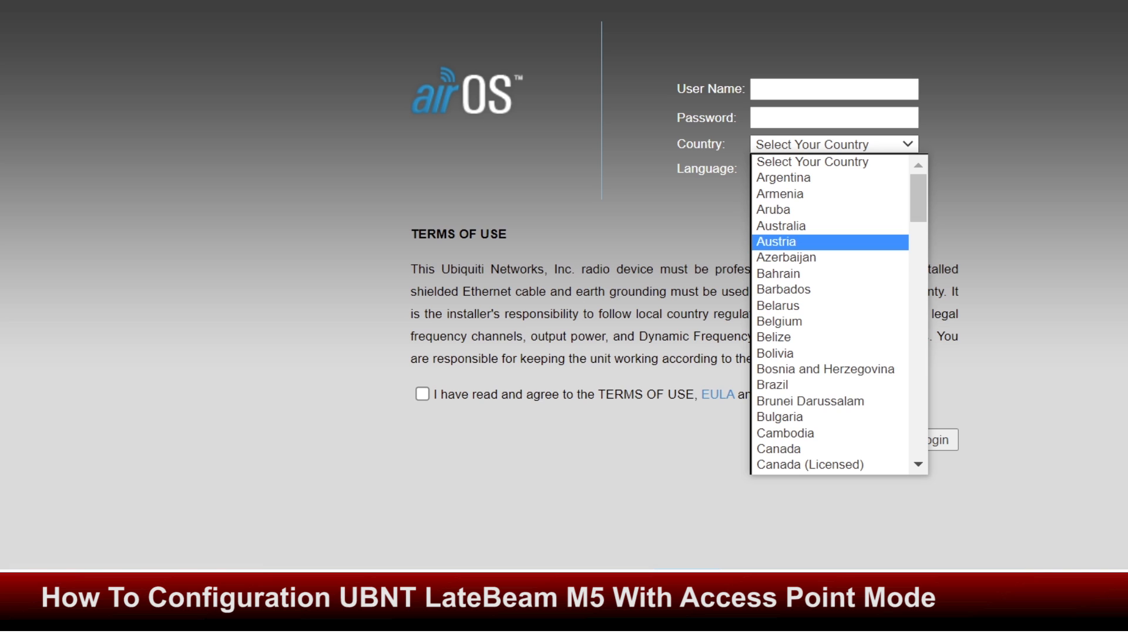
pyautogui.scroll(-15, 830, 314)
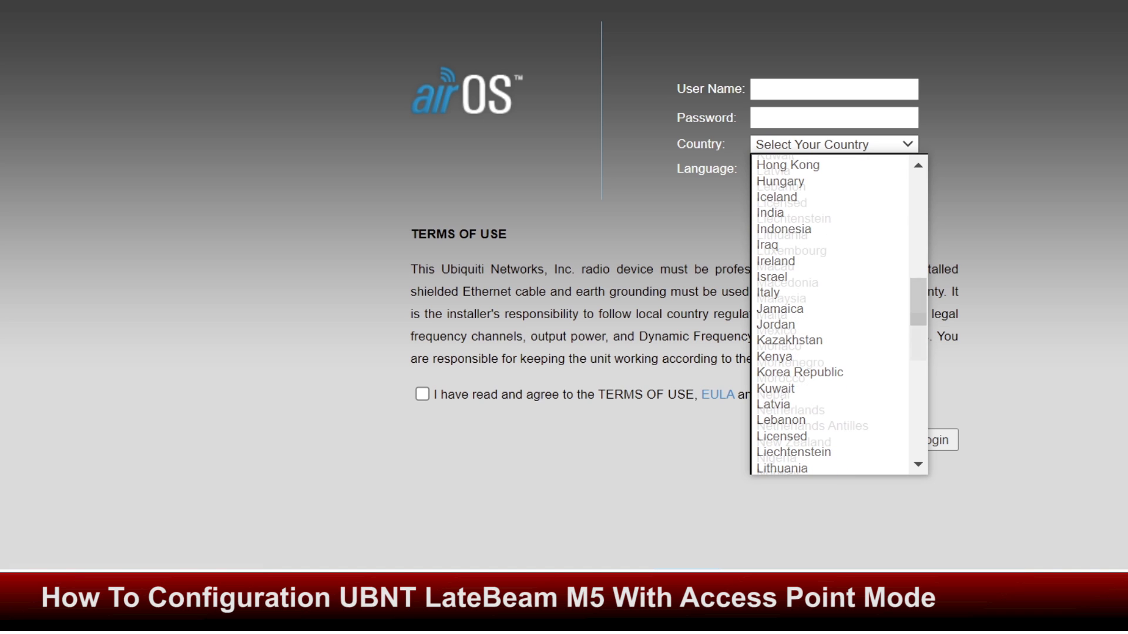
pyautogui.scroll(-5, 828, 203)
pyautogui.scroll(-5, 829, 204)
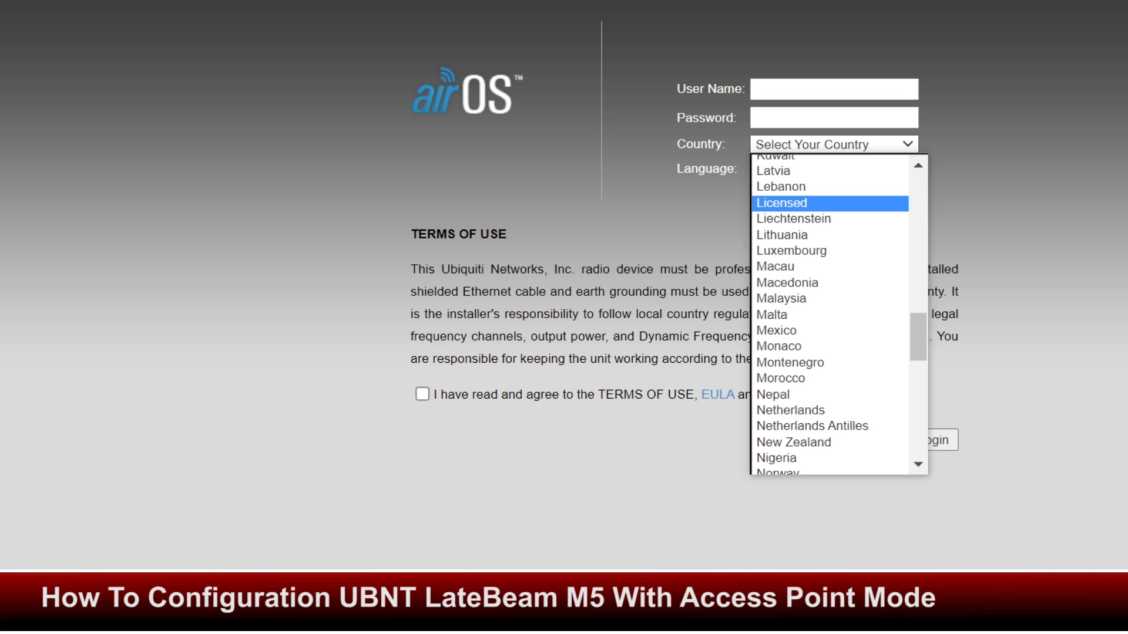
pyautogui.click(828, 203)
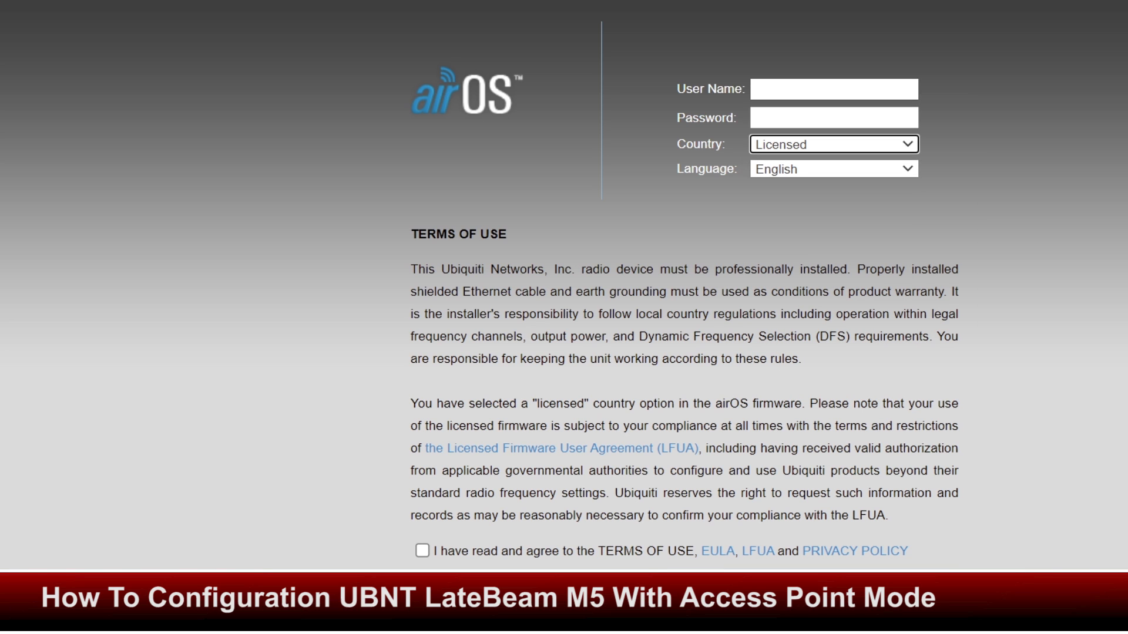
# Fill in the default user name and password and accept the terms of use
pyautogui.click(834, 90)
pyautogui.press('Return')
pyautogui.press('Tab')
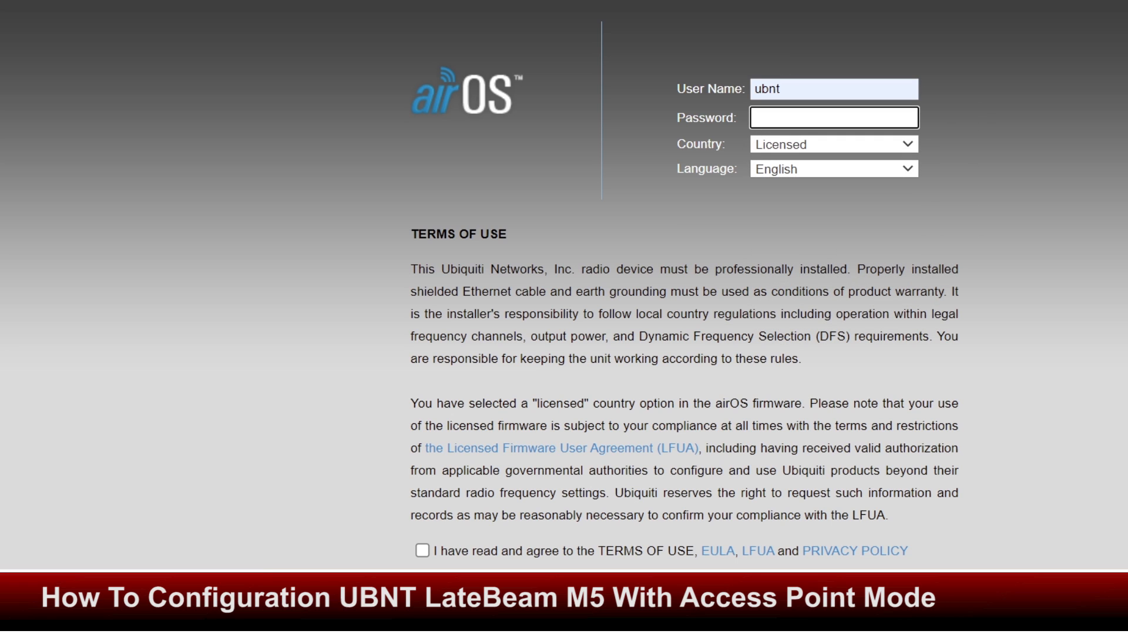
pyautogui.write('ubnt')
pyautogui.scroll(-4, 564, 294)
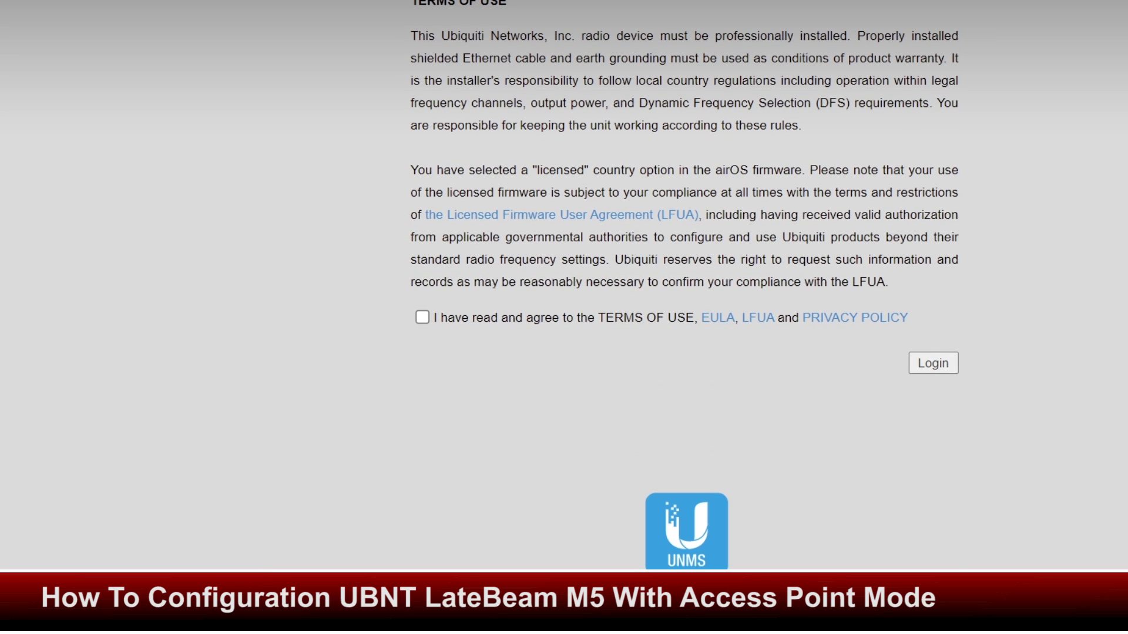
pyautogui.click(422, 318)
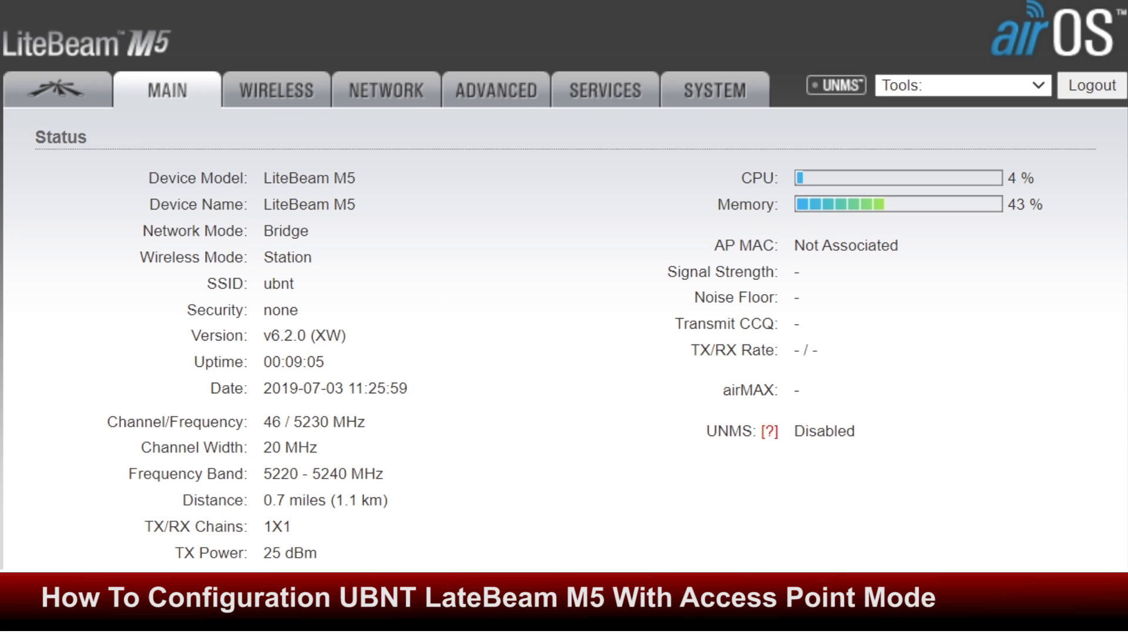
# Review the MAIN status page, then switch to the Wireless settings page
pyautogui.scroll(-5, 564, 293)
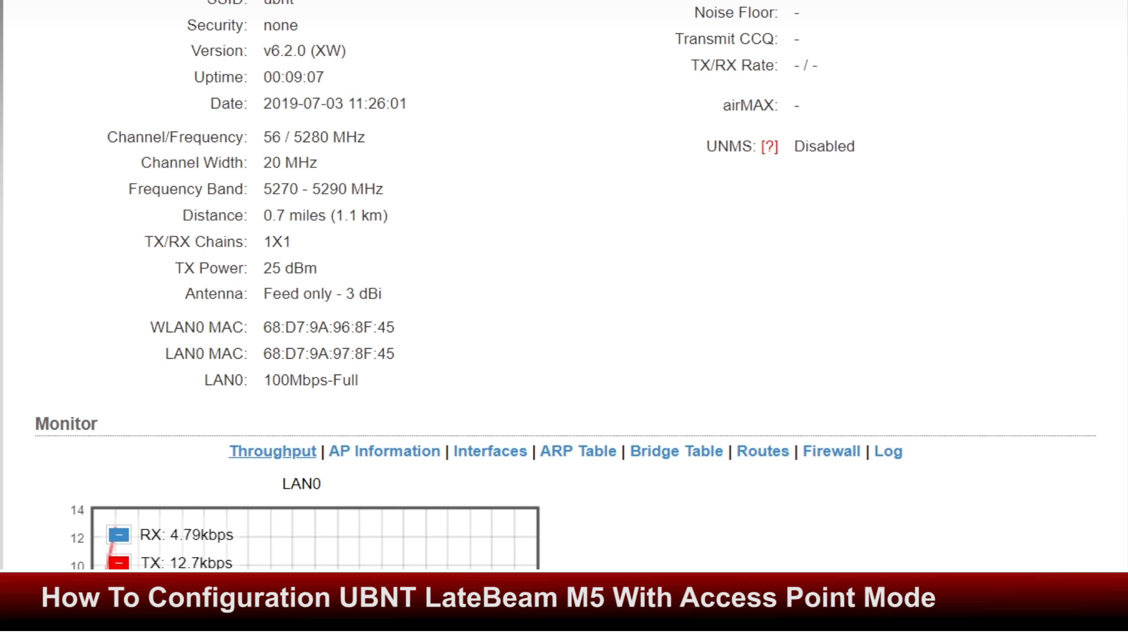
pyautogui.scroll(5, 564, 294)
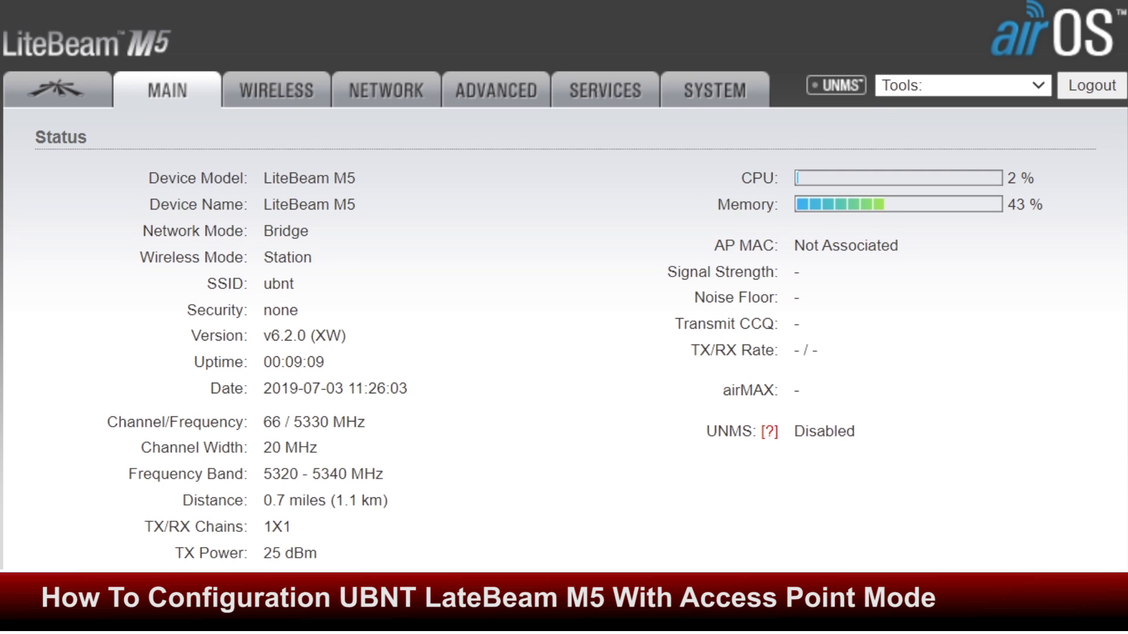
pyautogui.scroll(-3, 564, 294)
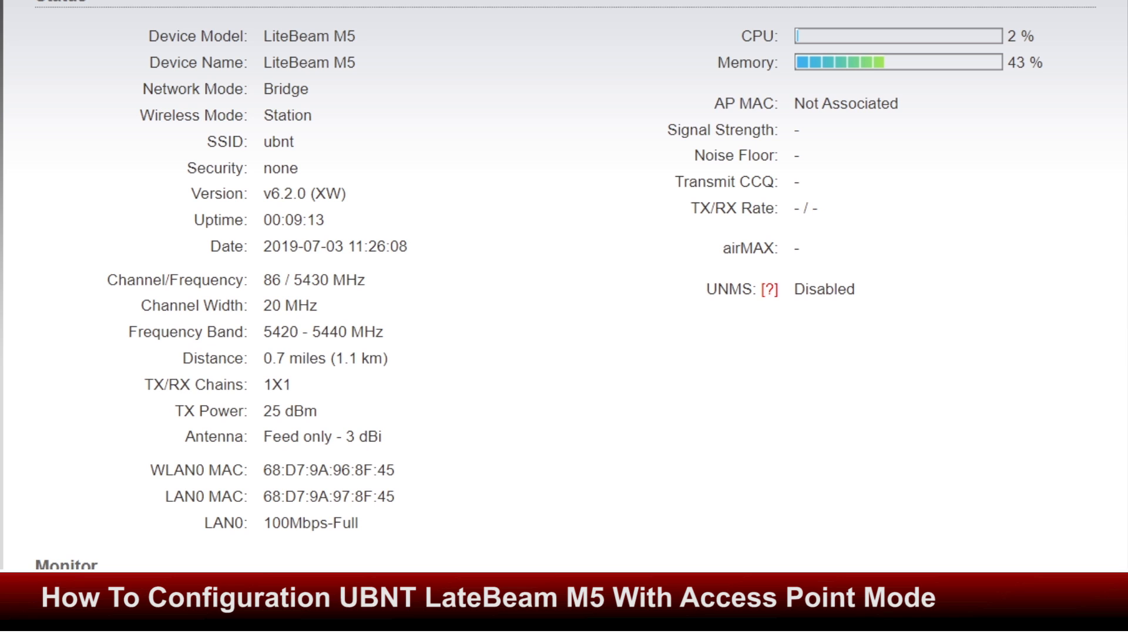
pyautogui.scroll(3, 564, 294)
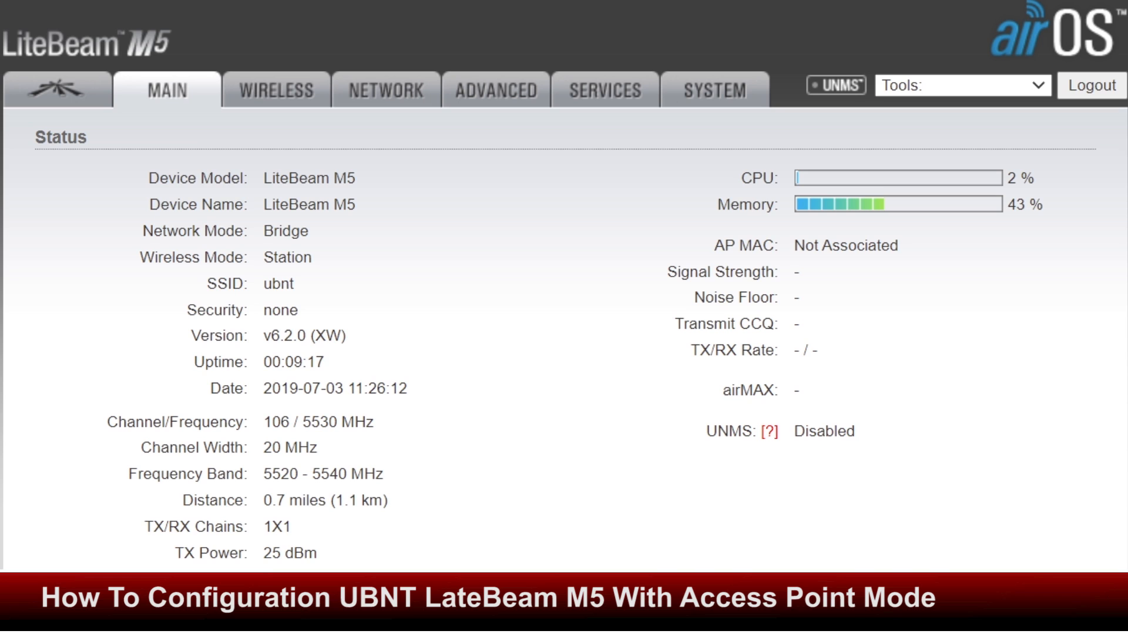
pyautogui.click(276, 91)
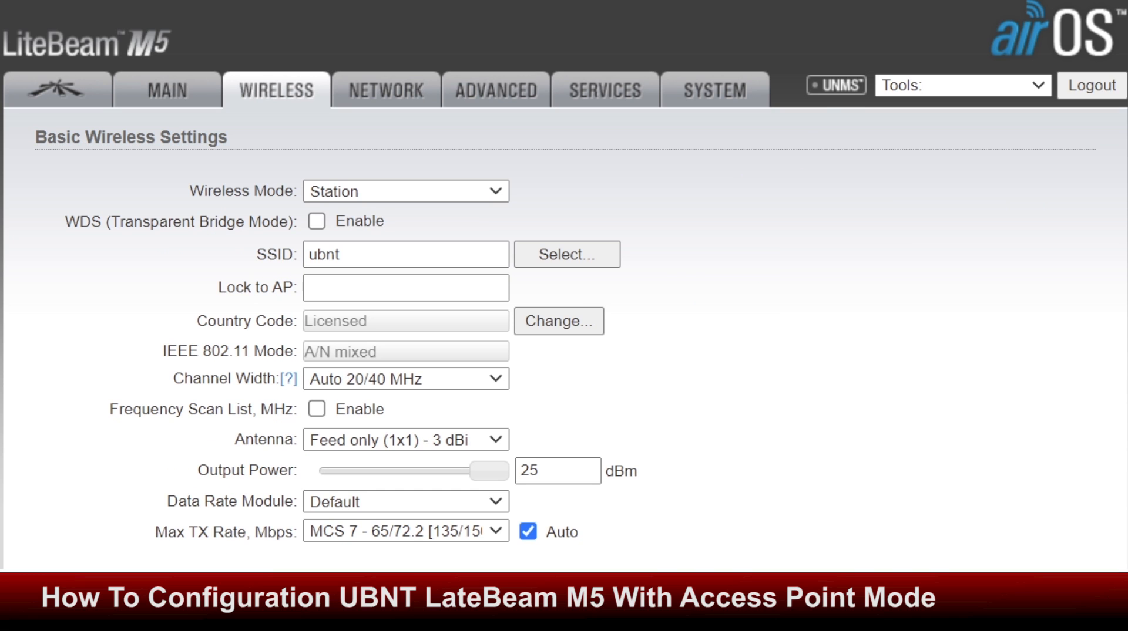
# Set wireless mode to Access Point with WDS and rename the SSID to a custom name ending in AP
pyautogui.click(405, 191)
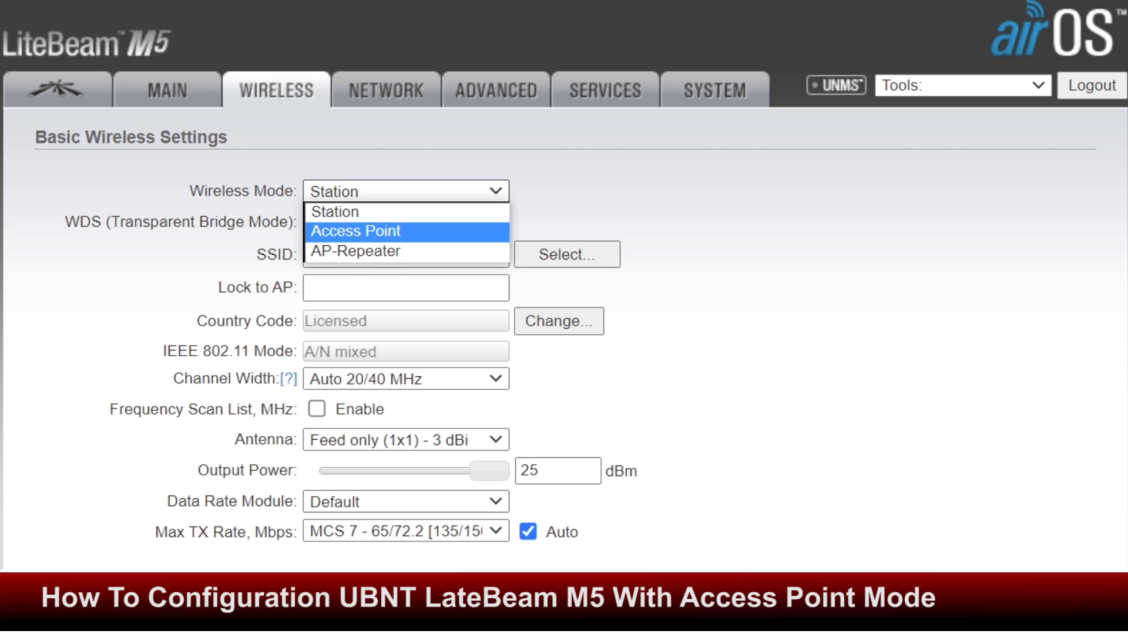
pyautogui.click(355, 231)
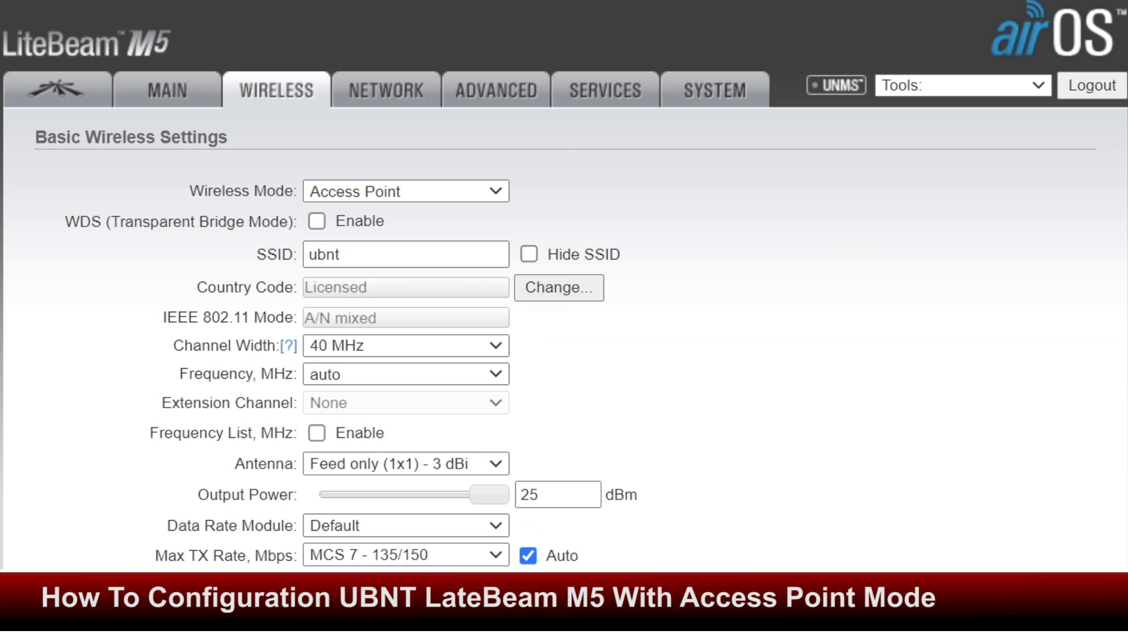
pyautogui.click(316, 221)
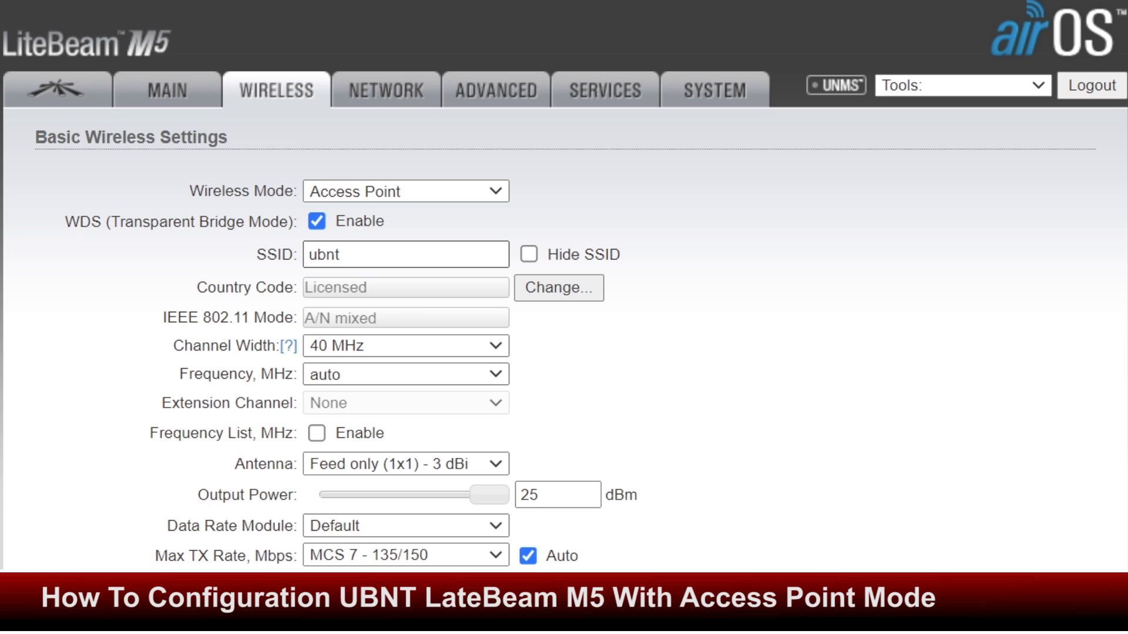
pyautogui.moveTo(347, 255); pyautogui.dragTo(306, 254)
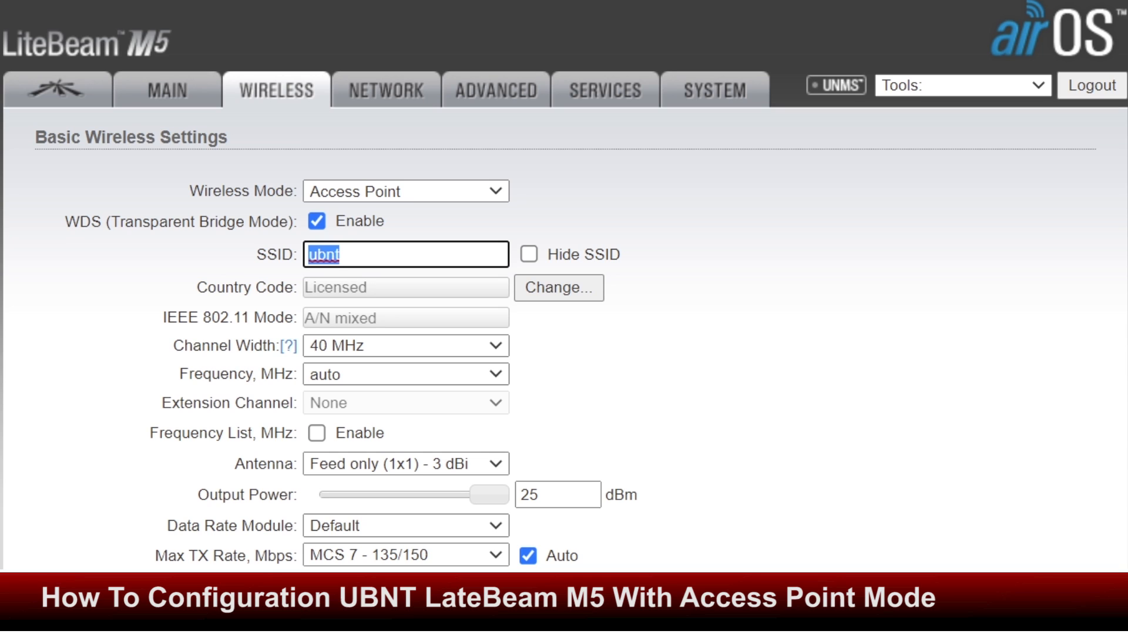
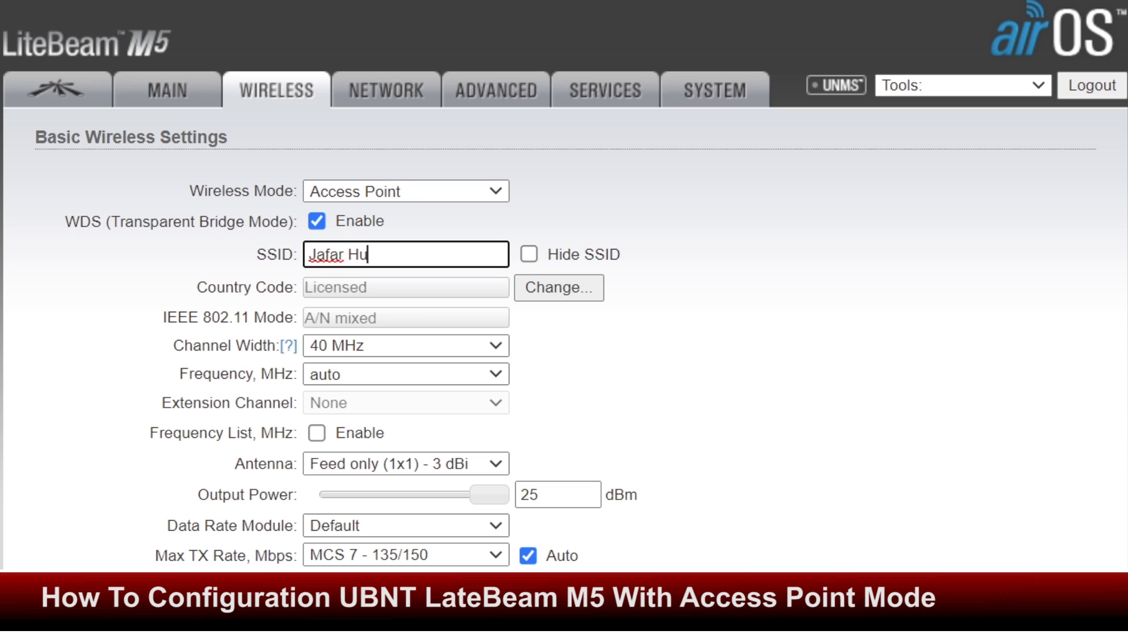
pyautogui.write('AP')
# Choose the 11x14 (1x1) - 23 dBi antenna
pyautogui.scroll(-2, 564, 286)
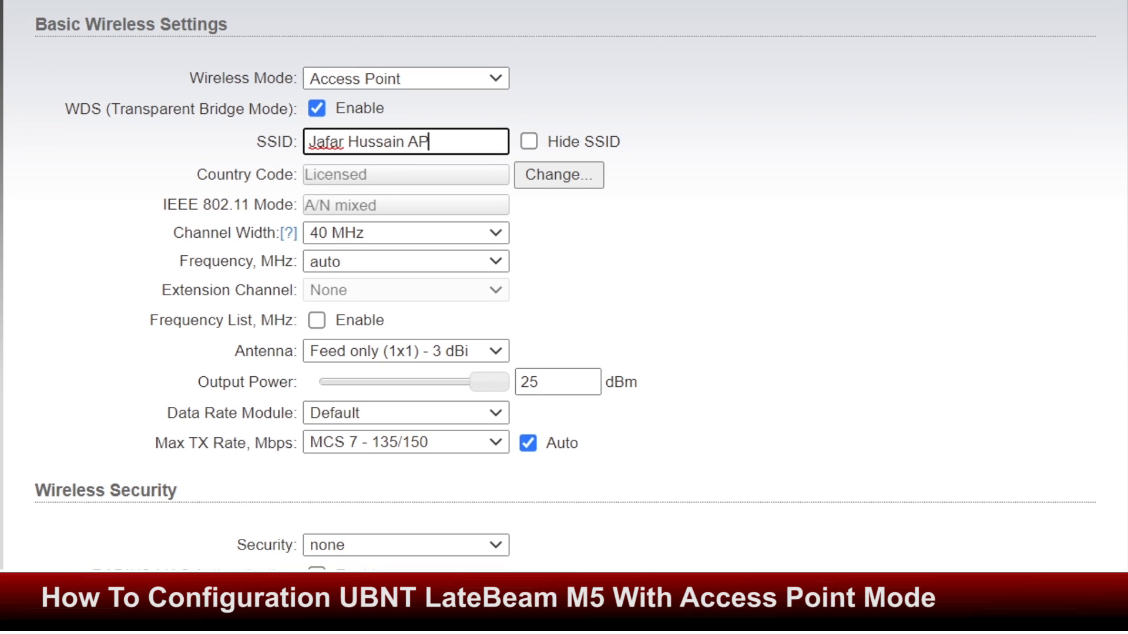
pyautogui.click(406, 351)
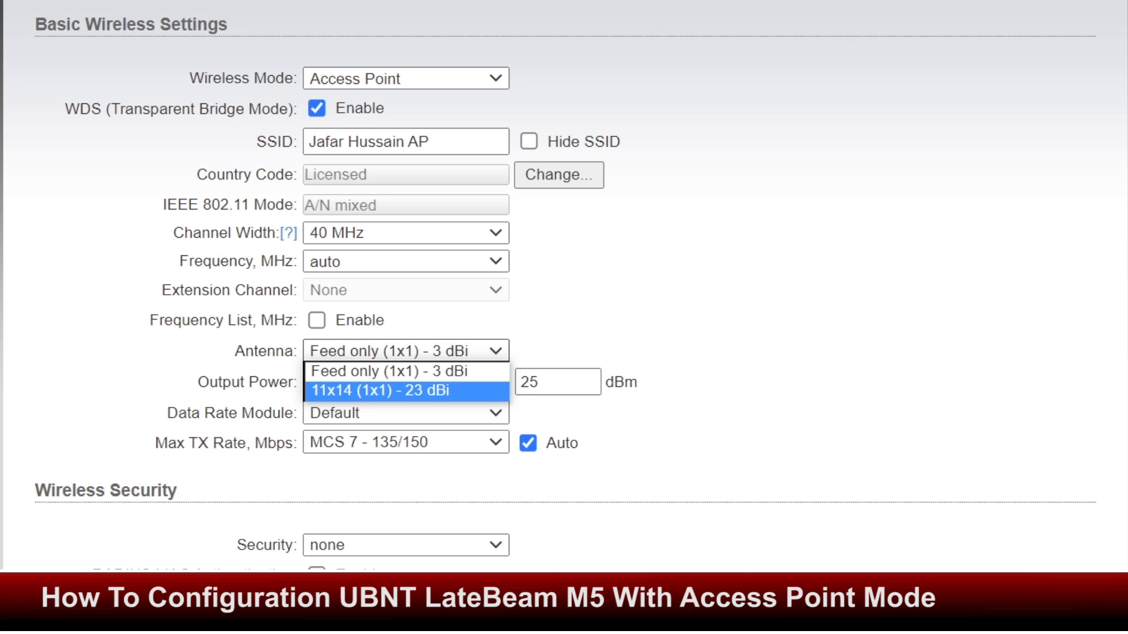
pyautogui.click(406, 391)
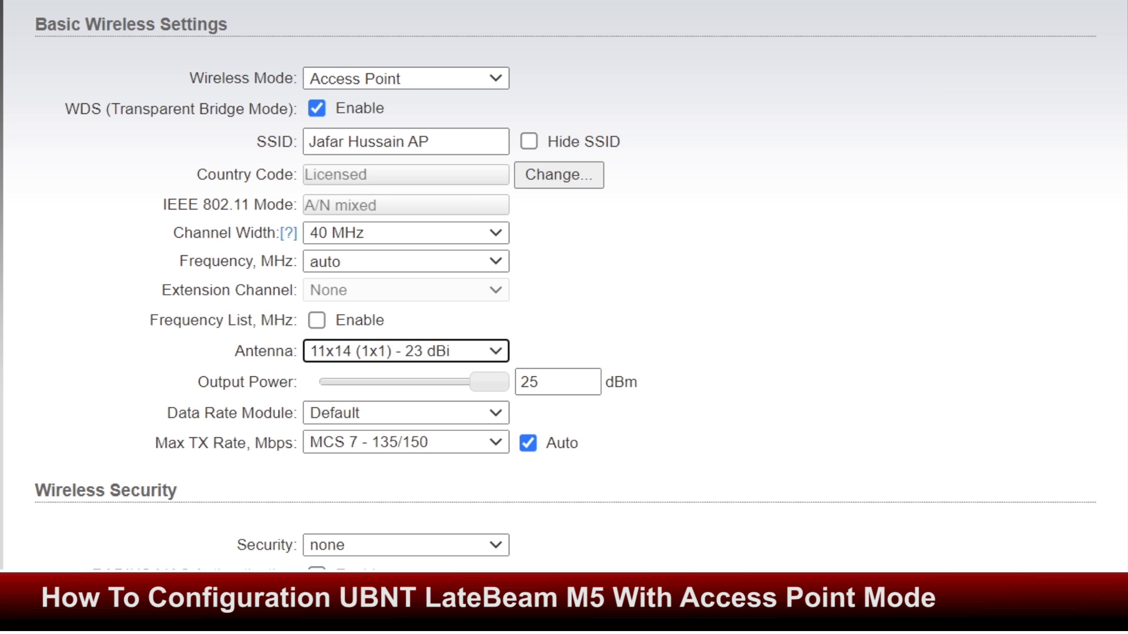
pyautogui.scroll(2, 564, 285)
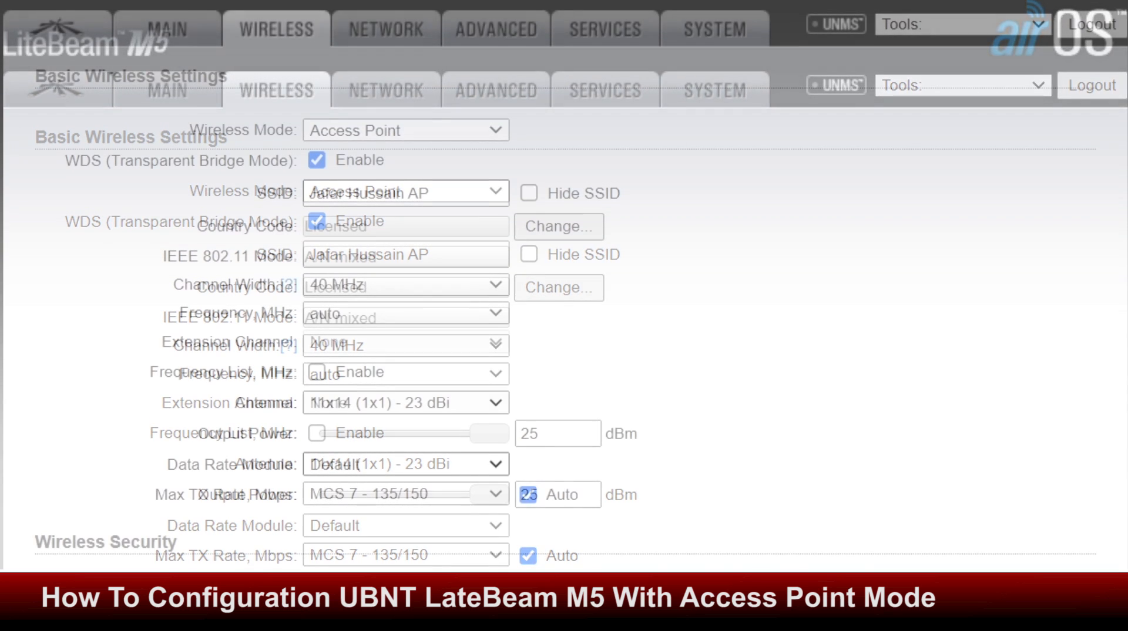
pyautogui.scroll(-3, 564, 285)
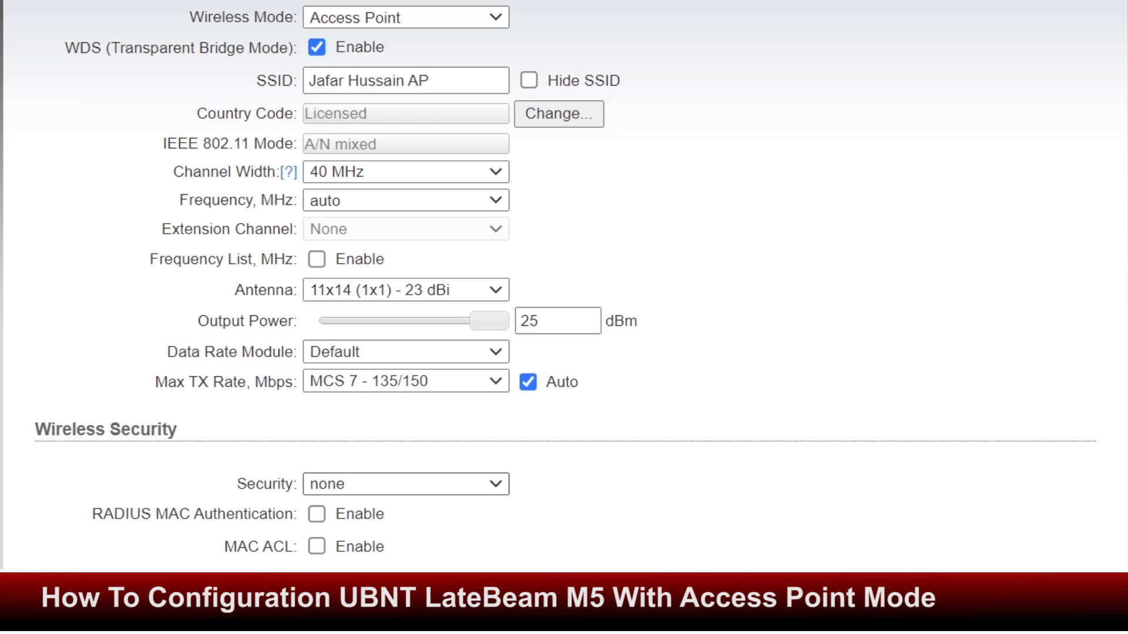
# Set security to WPA2-AES, enter the WPA preshared key, and submit the wireless changes
pyautogui.click(406, 484)
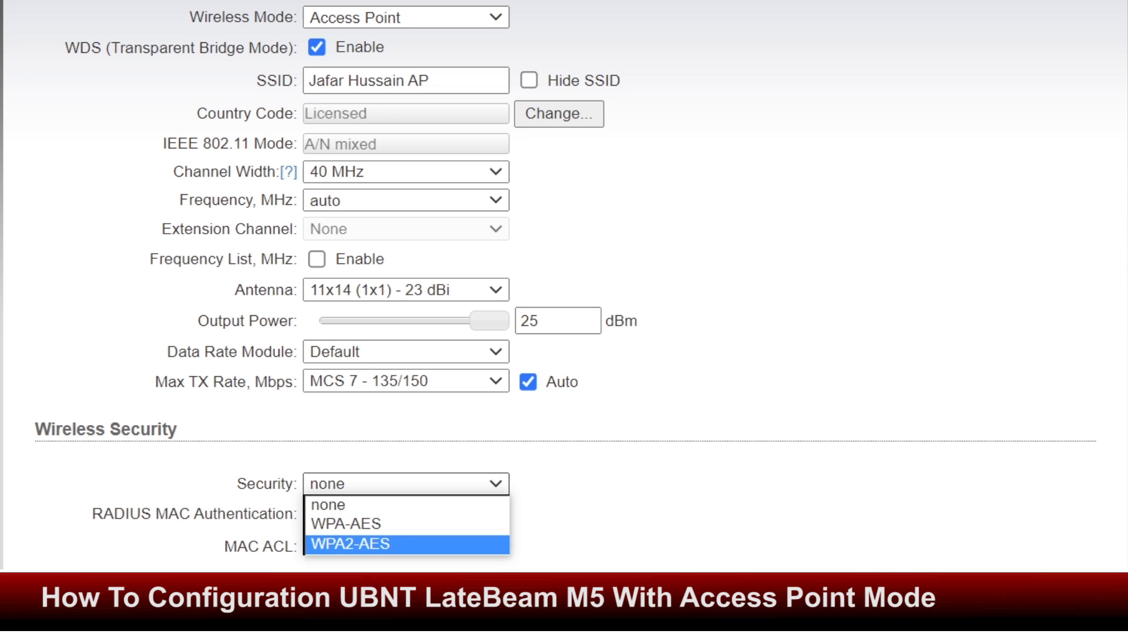
pyautogui.press('Return')
pyautogui.scroll(-1, 548, 285)
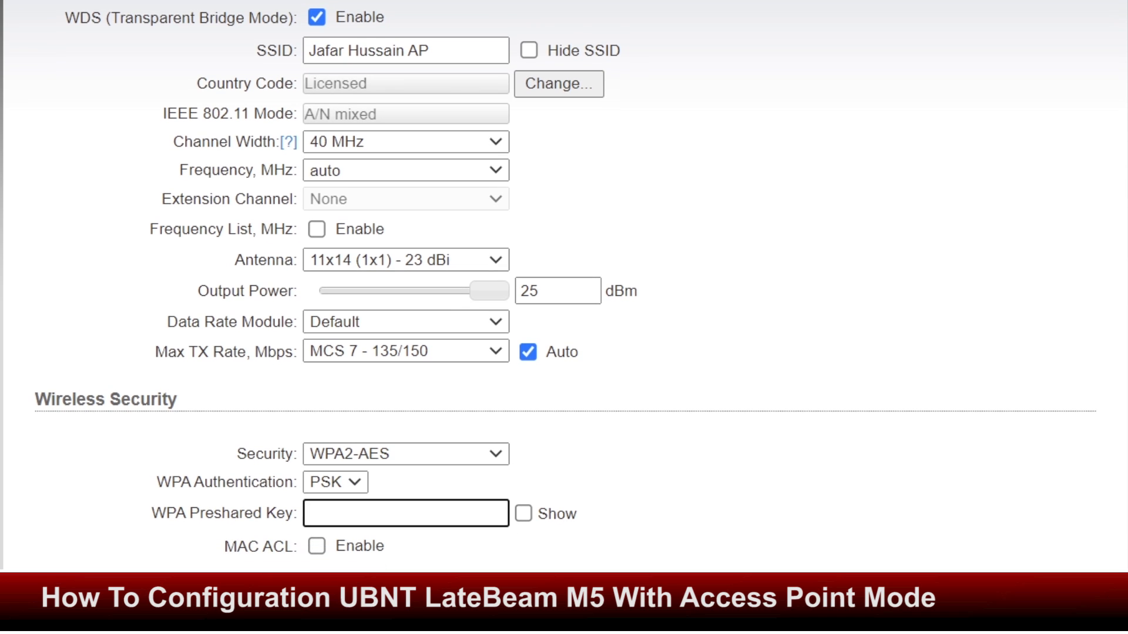
pyautogui.write('123456789')
pyautogui.click(523, 513)
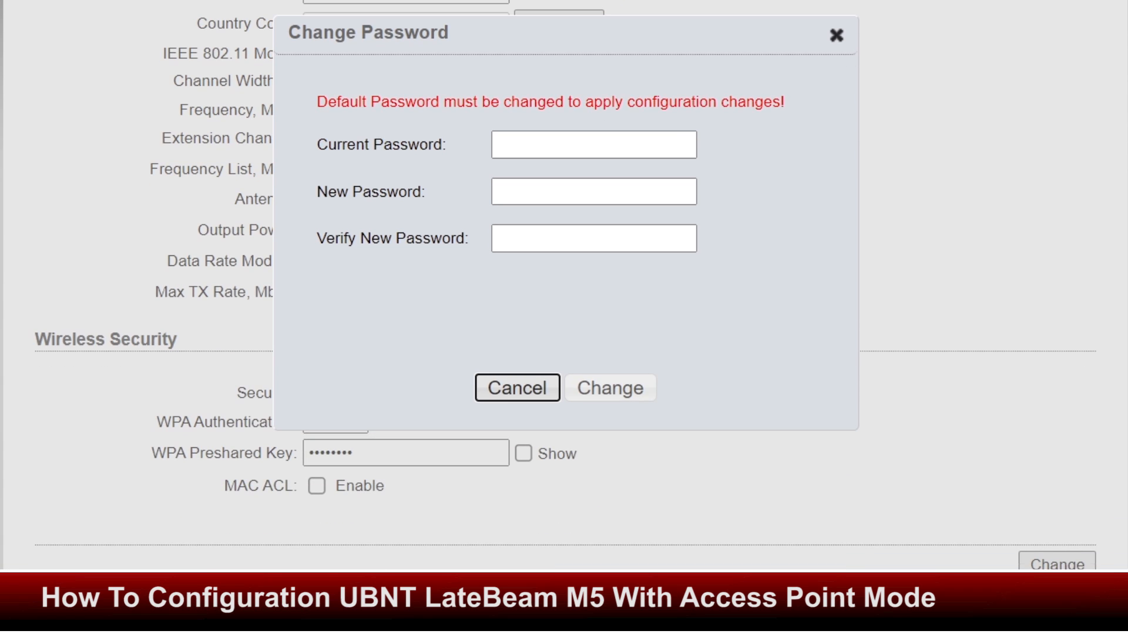
# Enter the current default password, then the new admin password and its confirmation
pyautogui.click(594, 145)
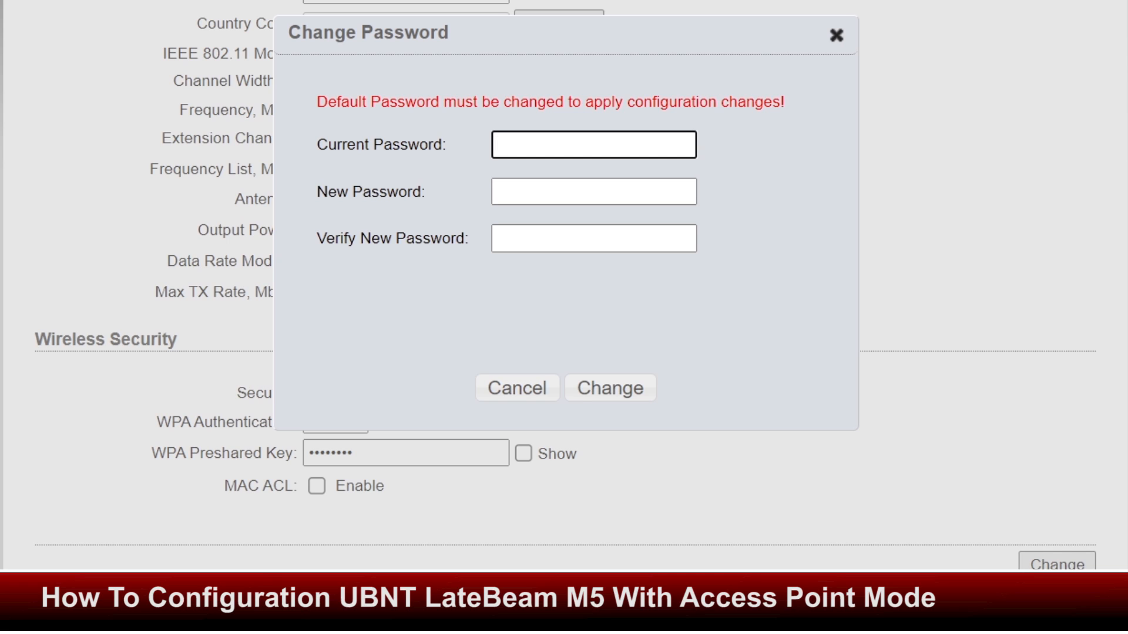
pyautogui.write('ubnt')
pyautogui.click(594, 192)
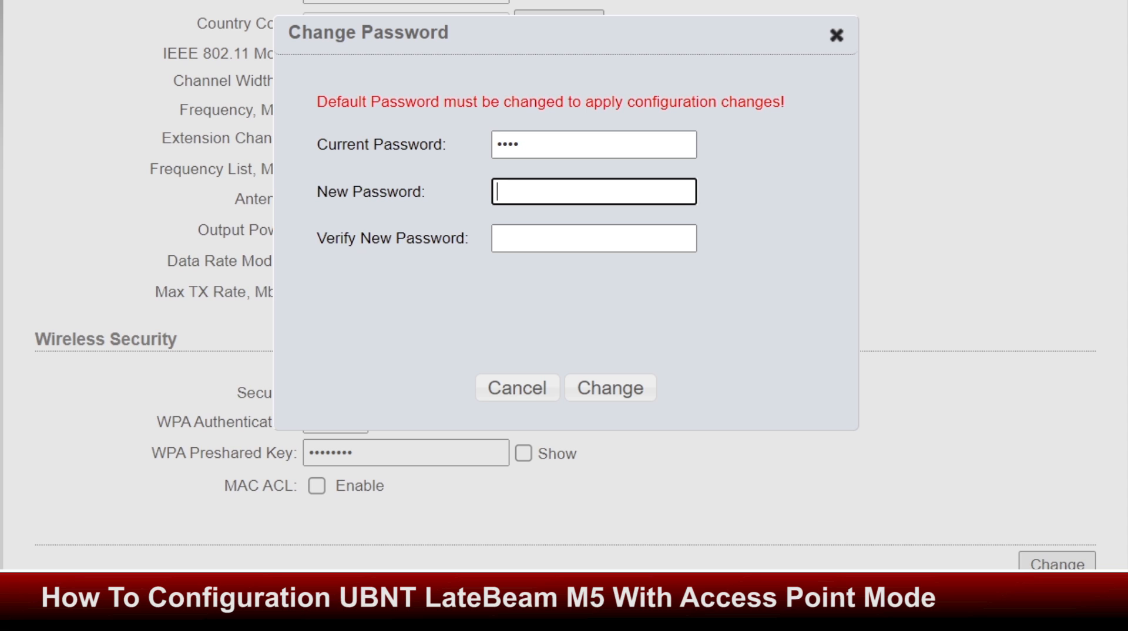
pyautogui.write('1234')
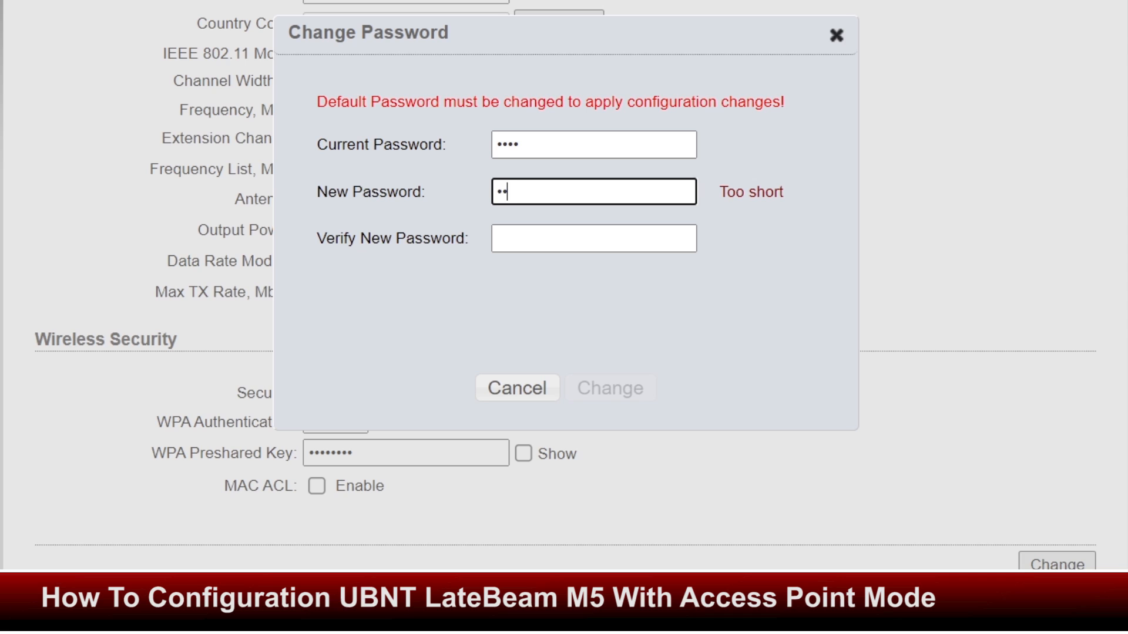
pyautogui.write('56')
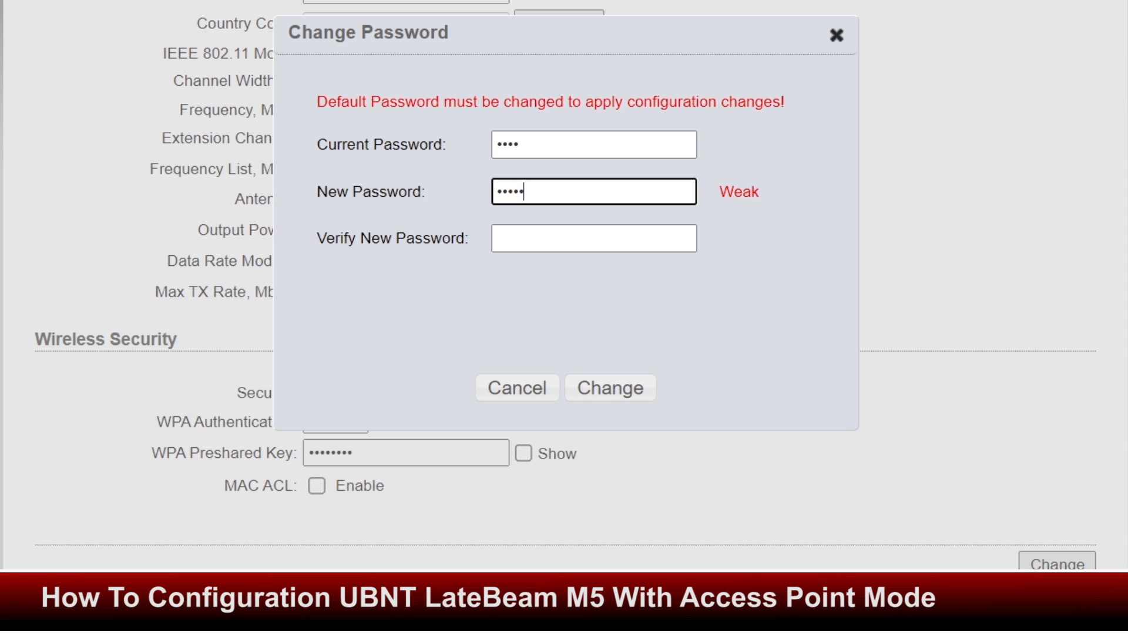
pyautogui.write('789')
pyautogui.click(593, 238)
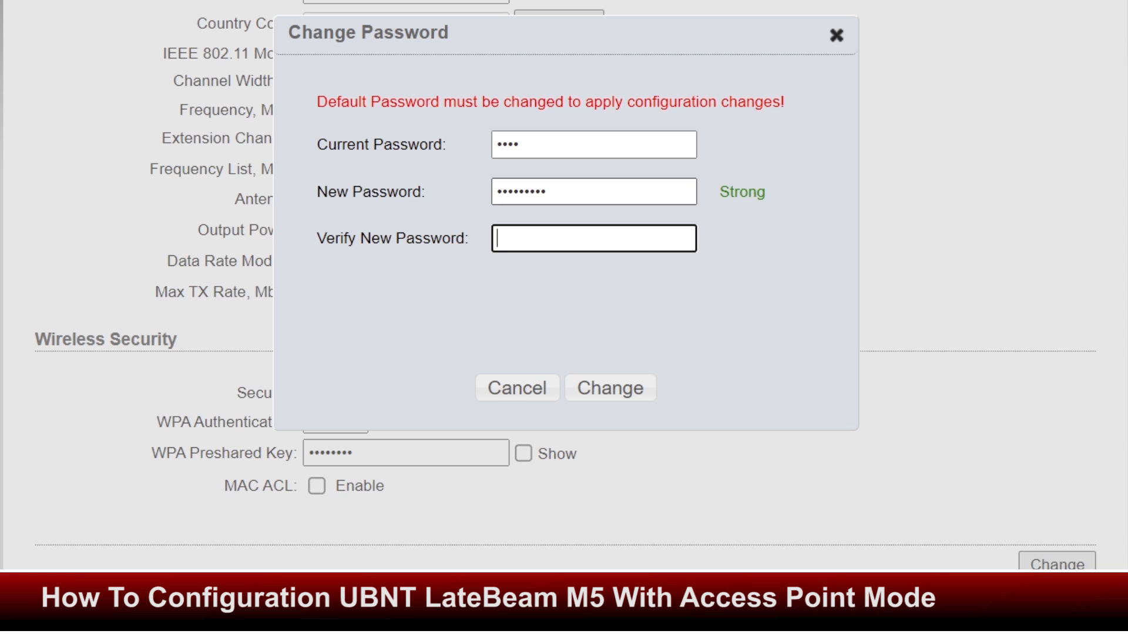
pyautogui.write('123456789')
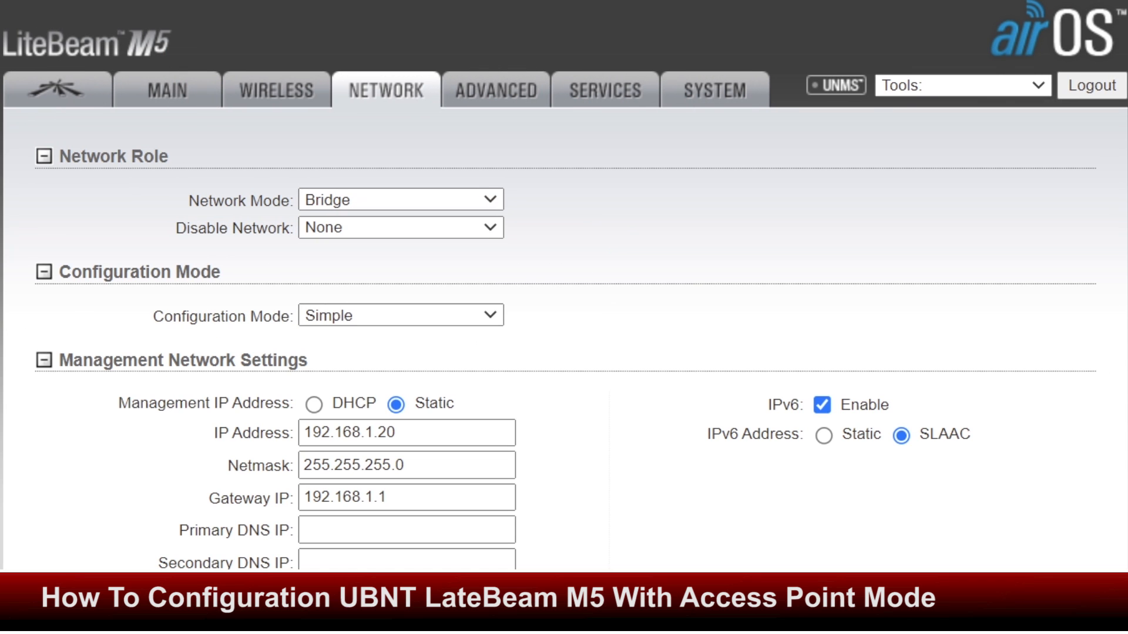
# Change the management IP address from 192.168.1.20 to 192.168.25.23
pyautogui.click(400, 433)
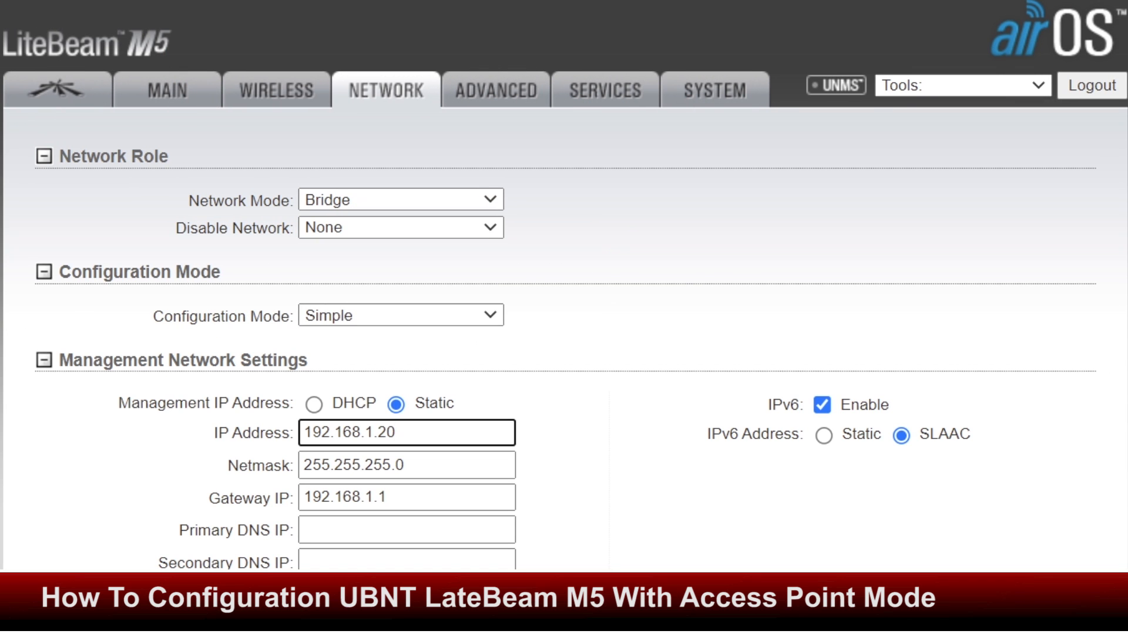
pyautogui.press('BackSpace')
pyautogui.press('BackSpace')
pyautogui.press('BackSpace')
pyautogui.press('BackSpace')
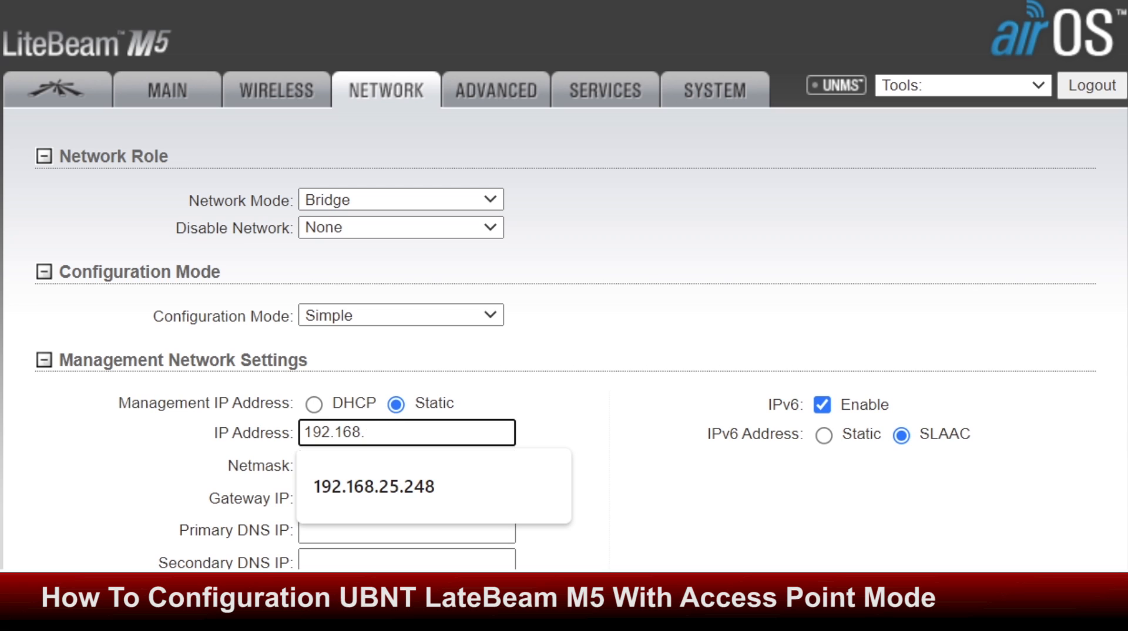
pyautogui.write('25.23')
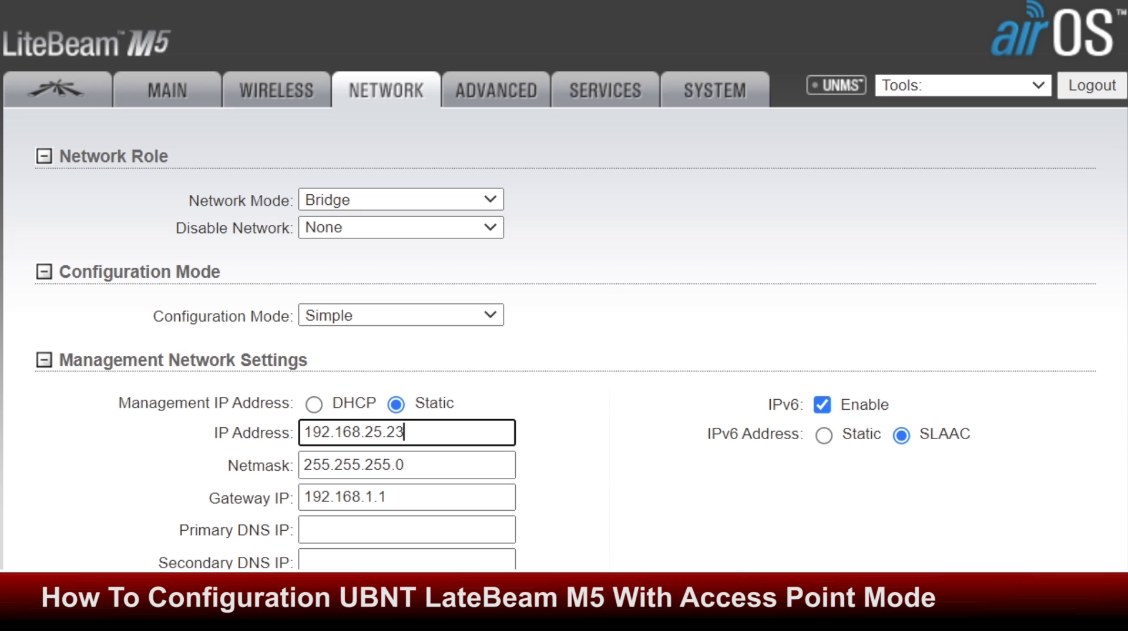
pyautogui.write('7')
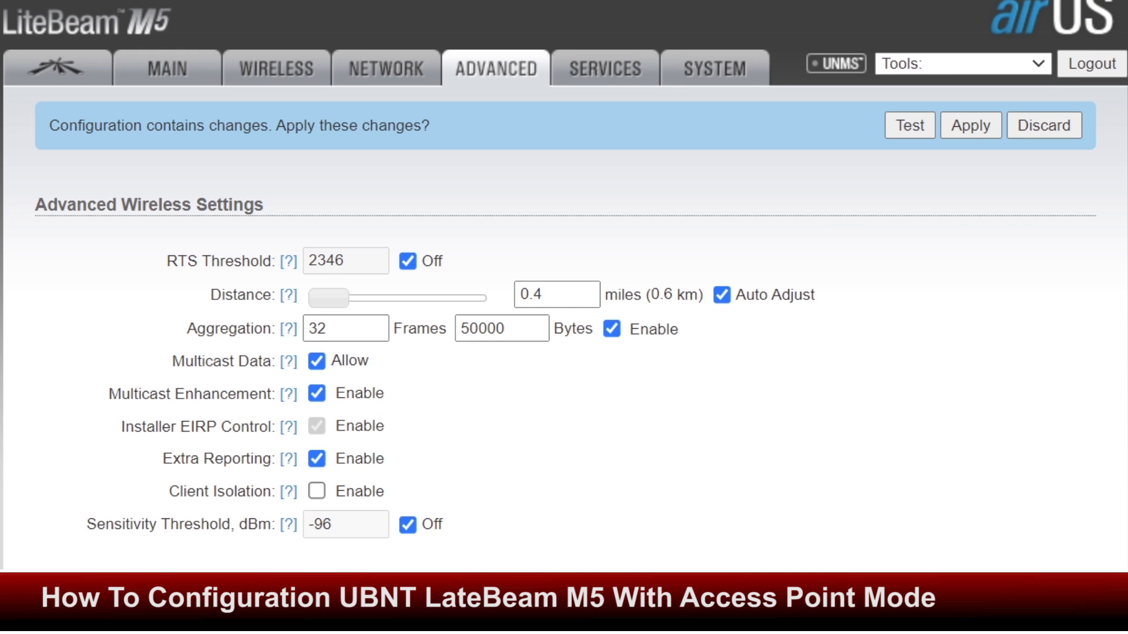
# Set link distance to 11.4 miles (18.3 km) and expand the System page's admin password fields
pyautogui.moveTo(329, 298); pyautogui.dragTo(486, 297)
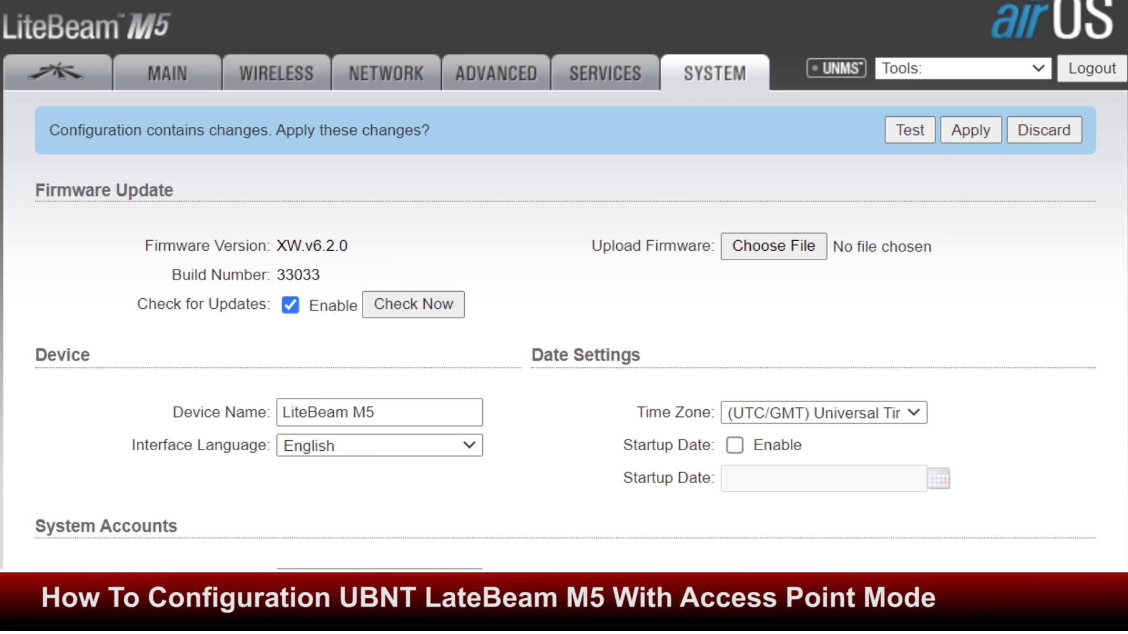
pyautogui.scroll(-6, 564, 286)
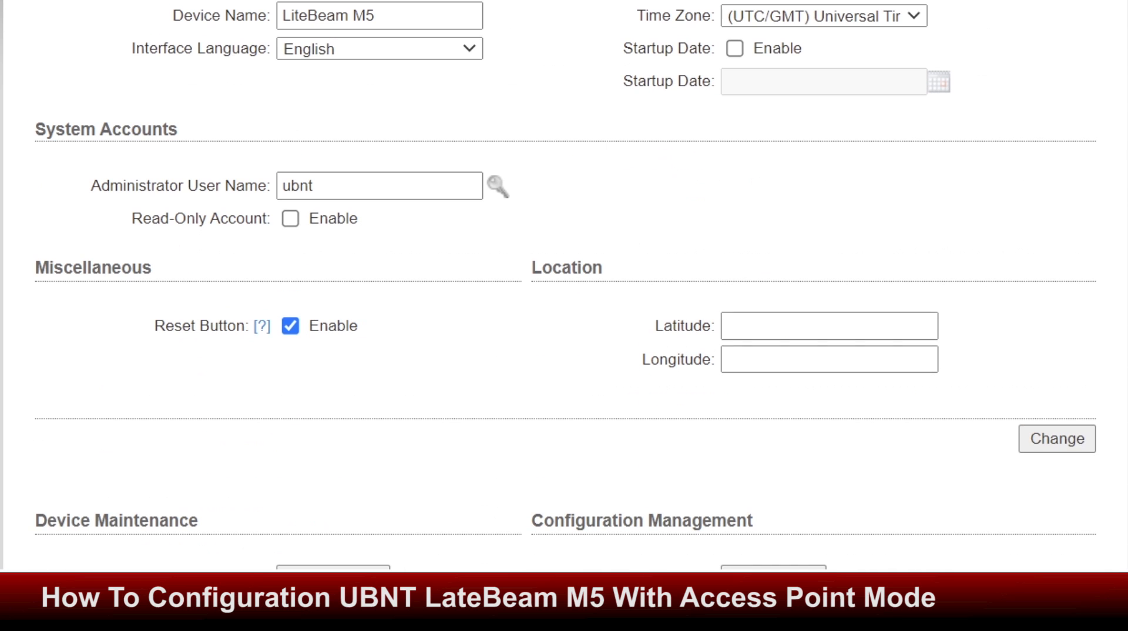
pyautogui.scroll(4, 564, 286)
pyautogui.scroll(-4, 564, 285)
pyautogui.click(498, 187)
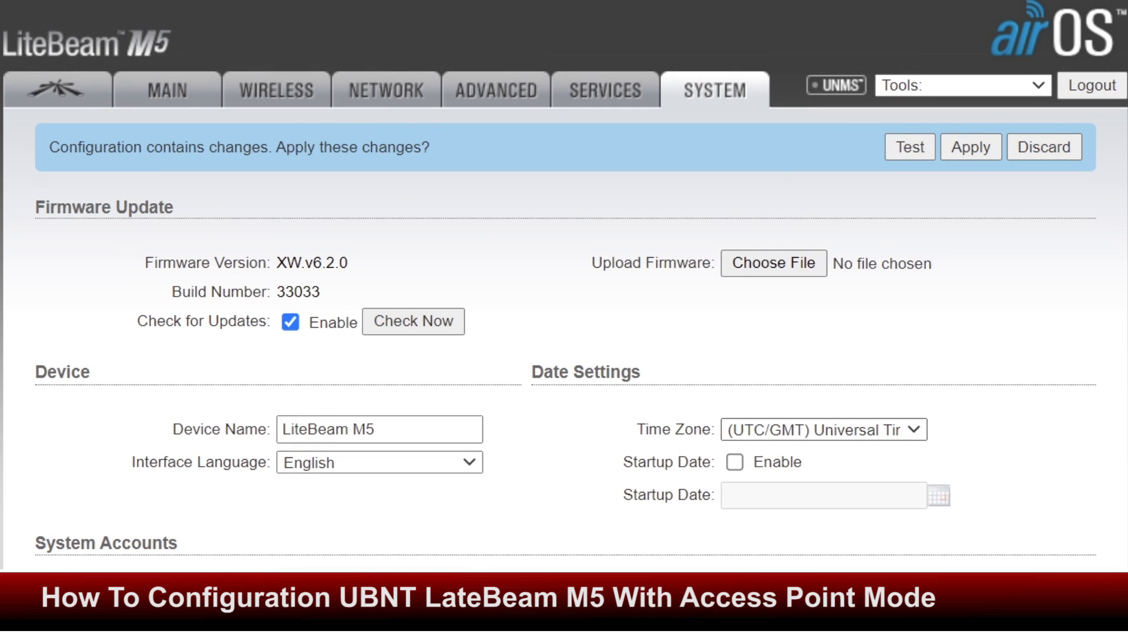
# Choose time zone (GMT+05:00) Ekaterinburg, Islamabad, Karachi, Tashkent and apply all pending changes
pyautogui.click(825, 430)
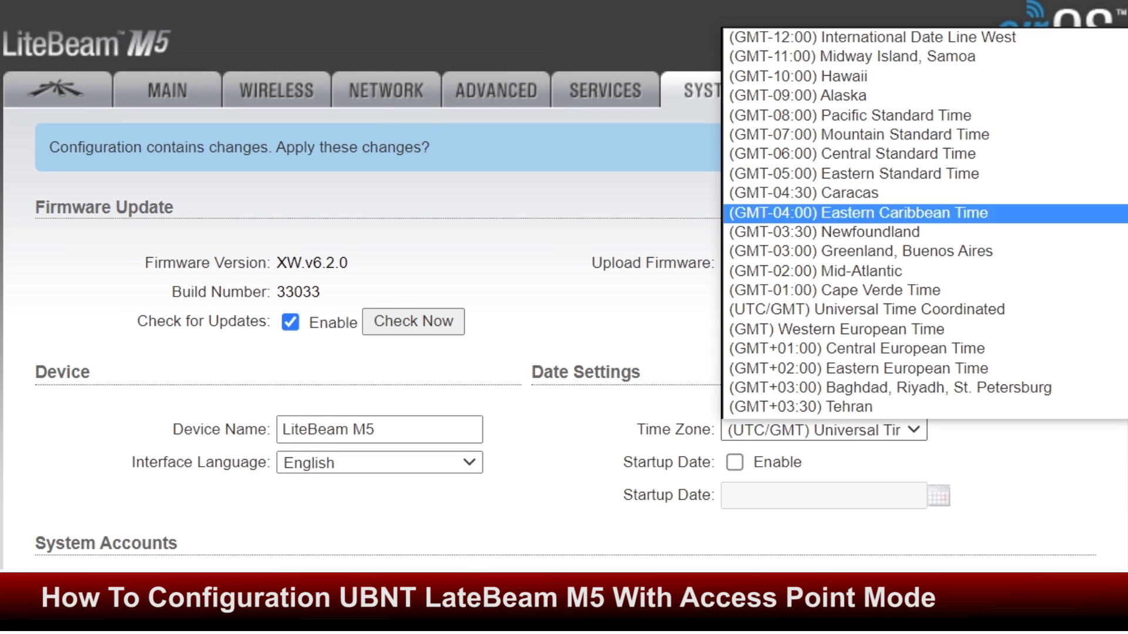
pyautogui.scroll(-3, 852, 154)
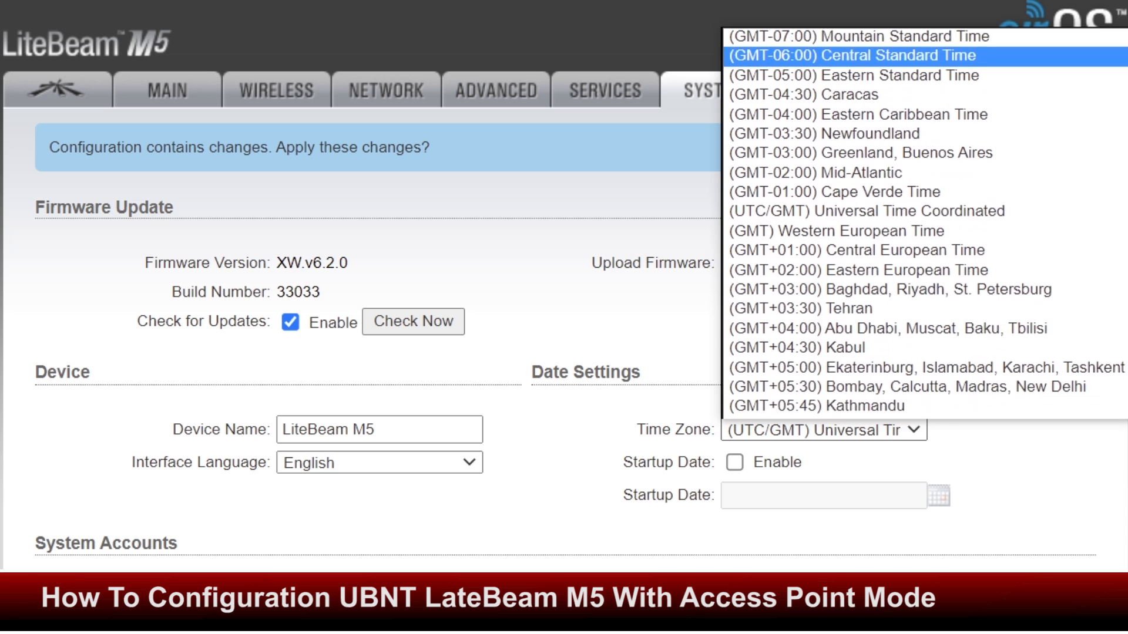
pyautogui.scroll(-2, 925, 223)
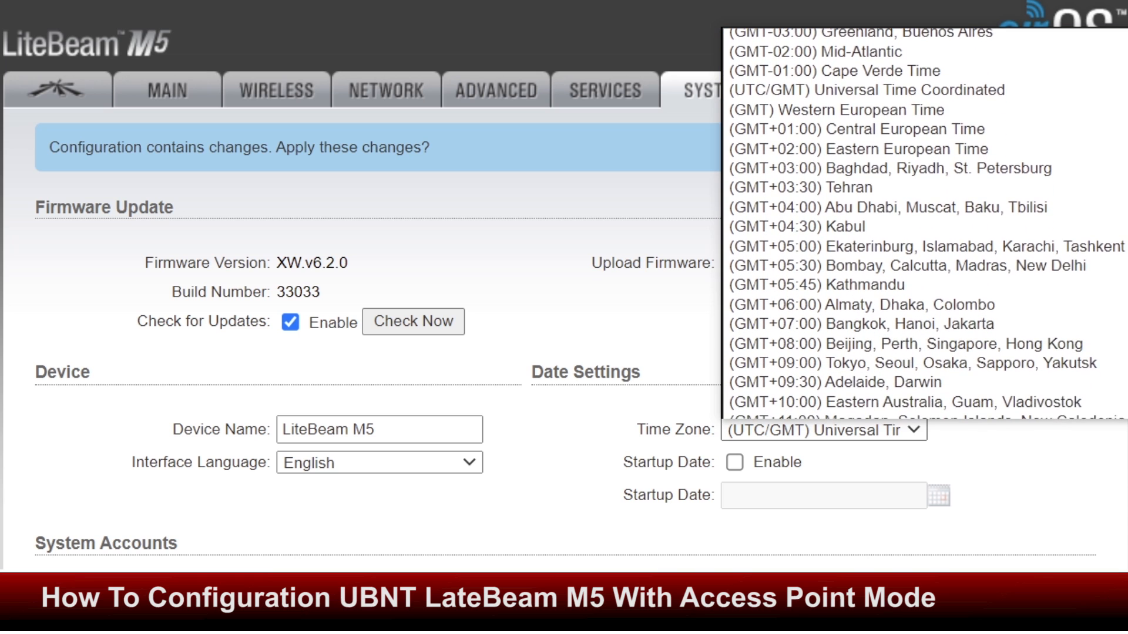
pyautogui.click(925, 230)
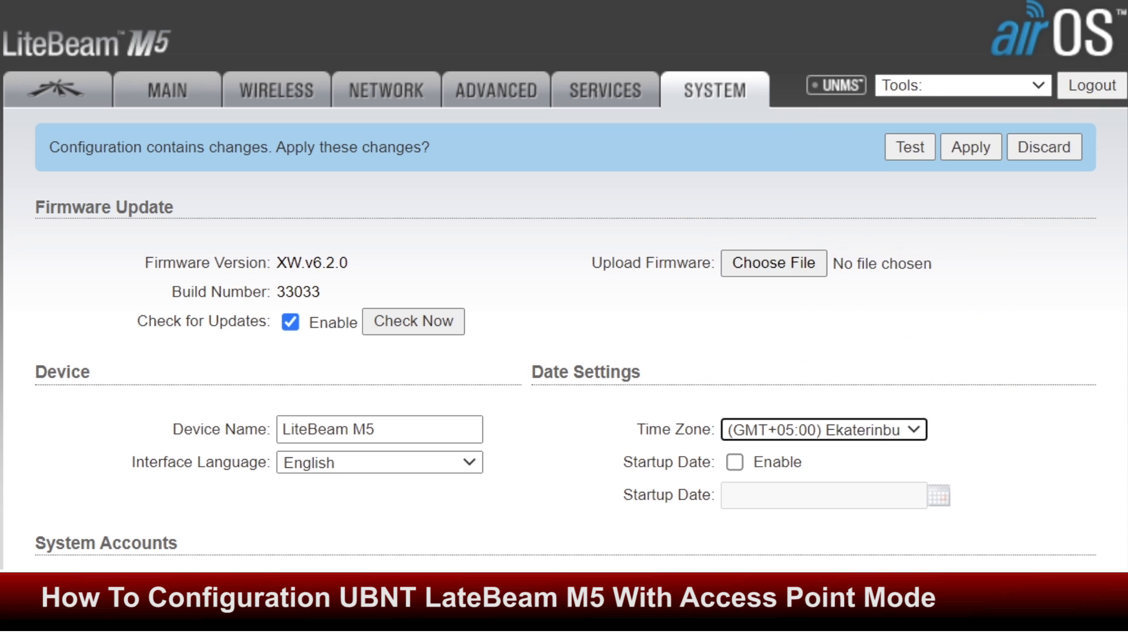
pyautogui.scroll(-7, 564, 294)
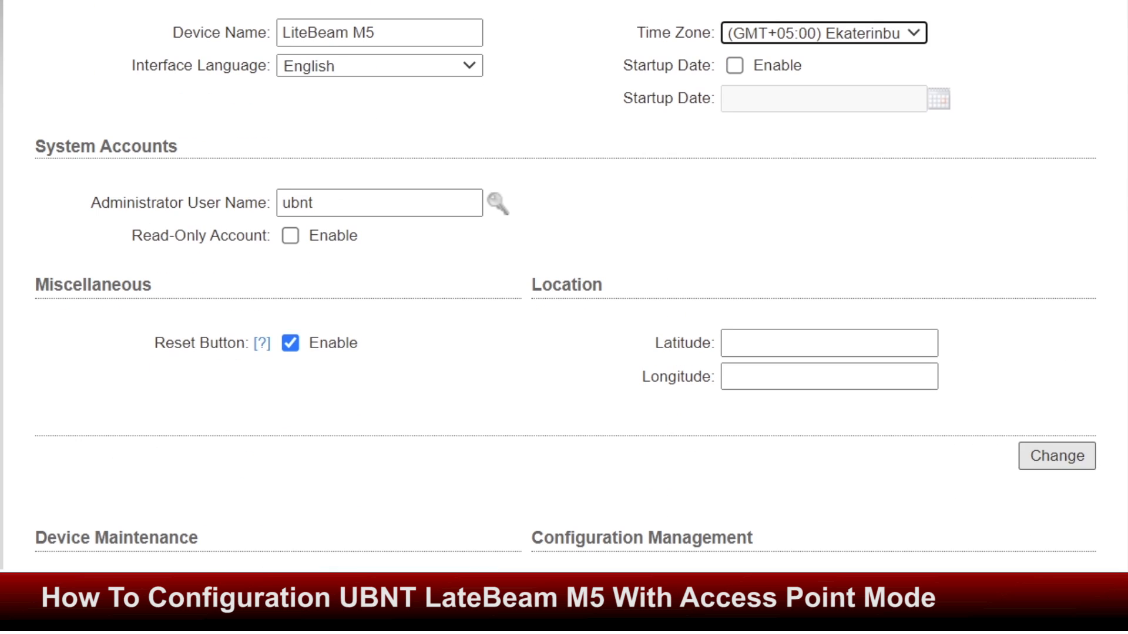
pyautogui.scroll(7, 564, 293)
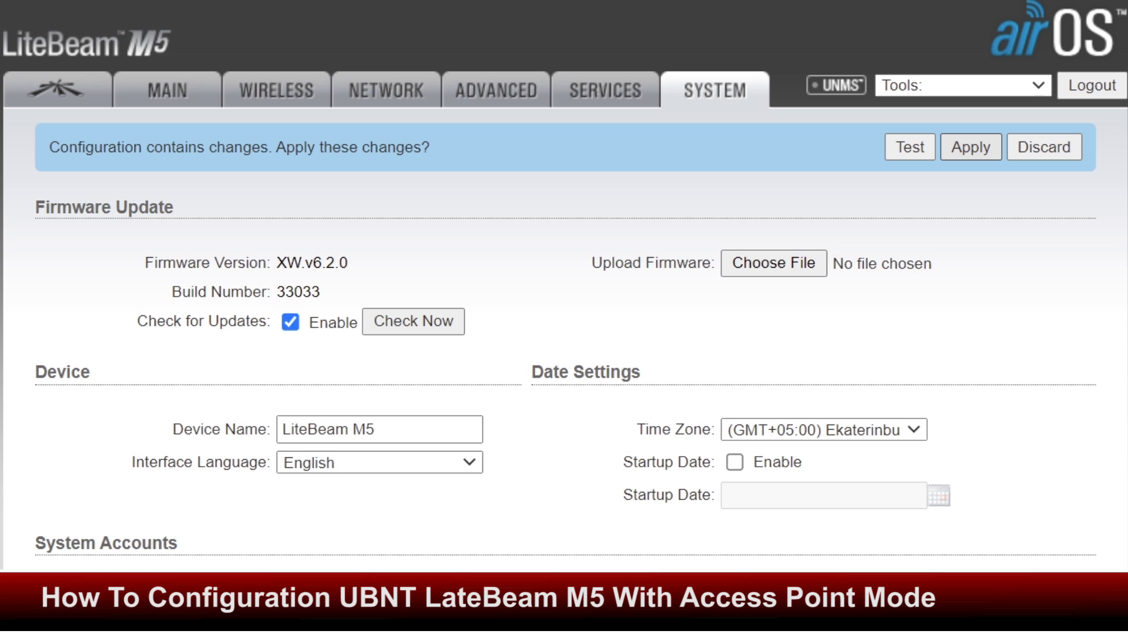
pyautogui.click(970, 147)
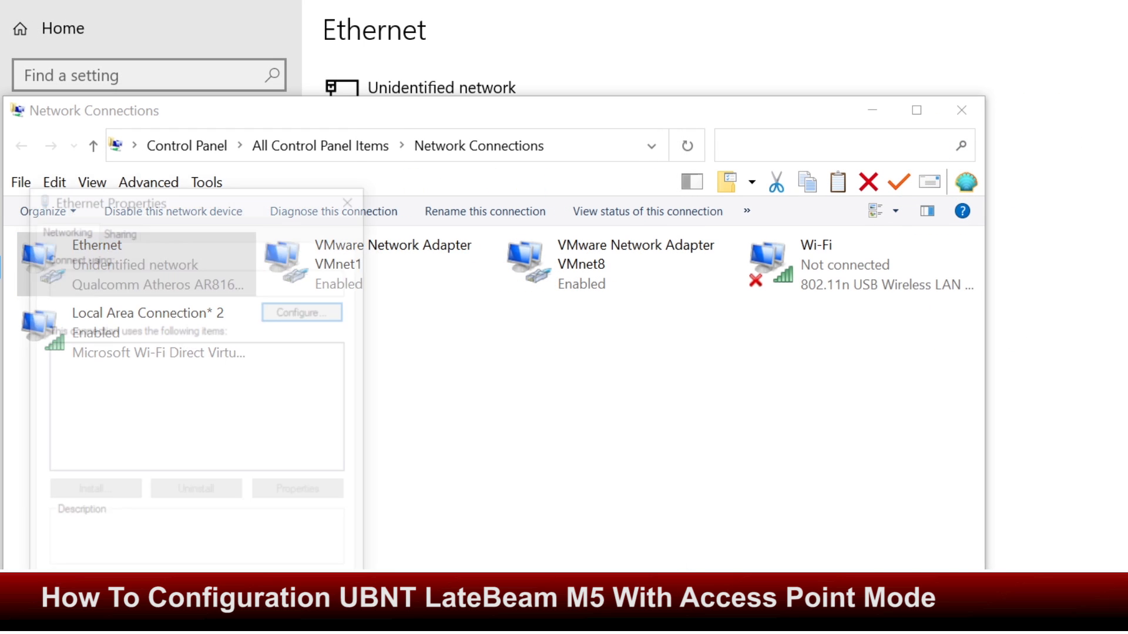
# Change the Ethernet adapter's IPv4 address to 192.168.25.99, save it, and close Network Connections
pyautogui.moveTo(267, 204); pyautogui.dragTo(645, 80)
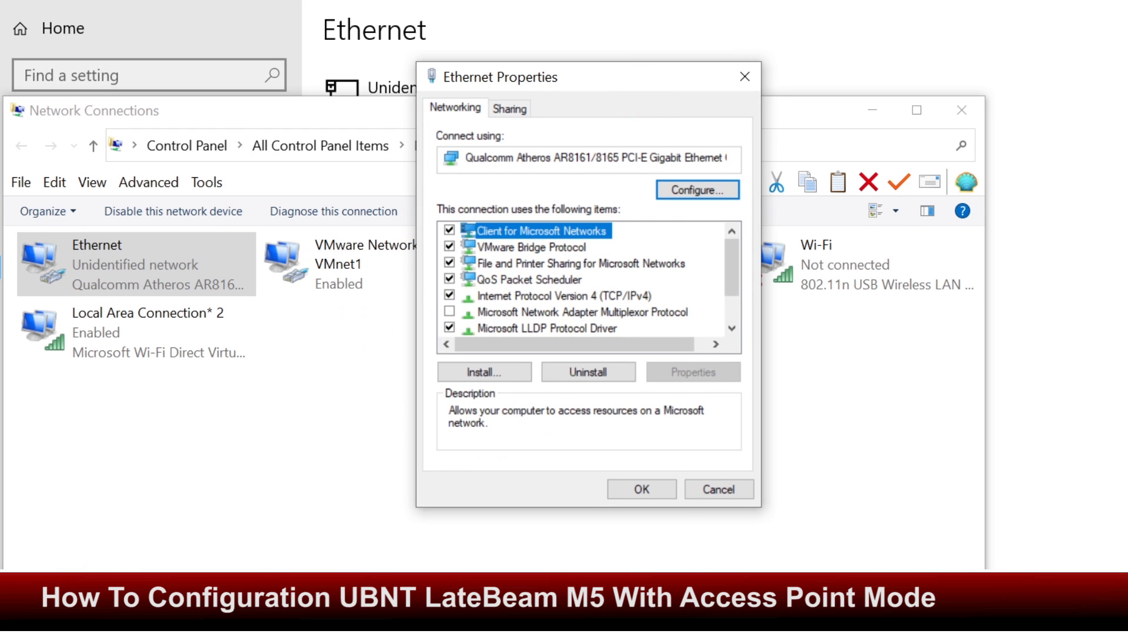
pyautogui.doubleClick(563, 296)
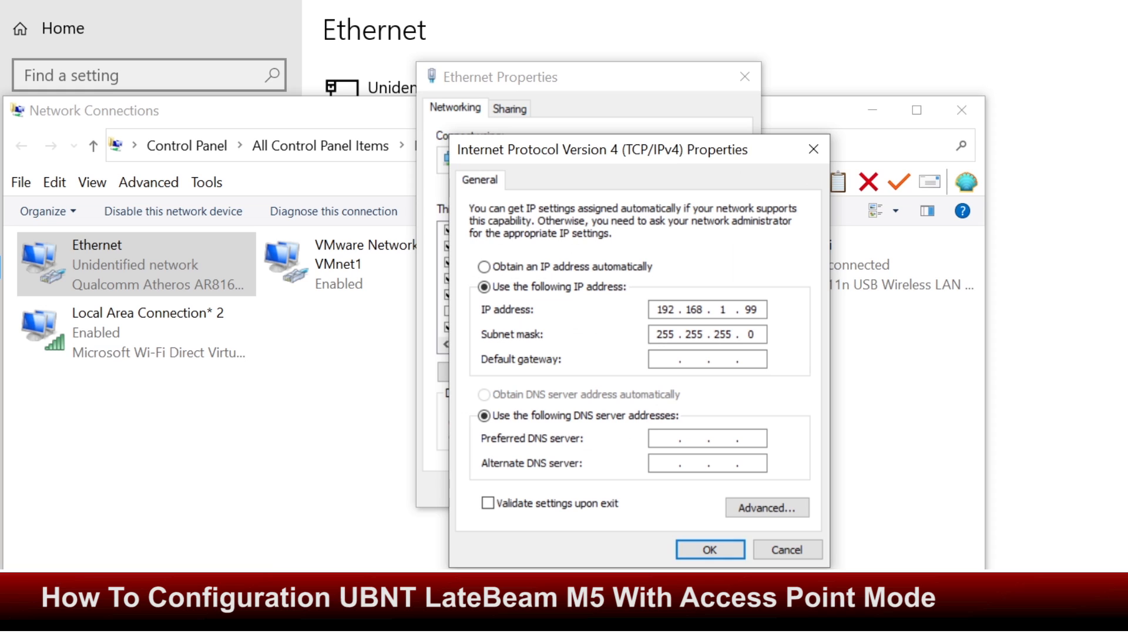
pyautogui.doubleClick(722, 310)
pyautogui.write('25')
pyautogui.click(709, 550)
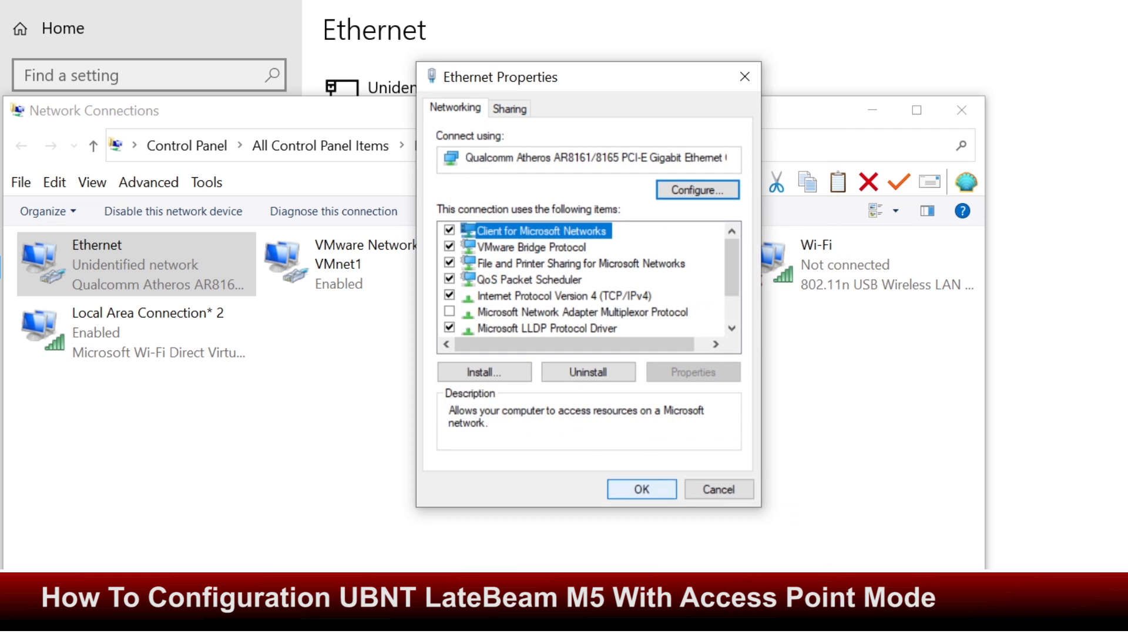
pyautogui.press('Return')
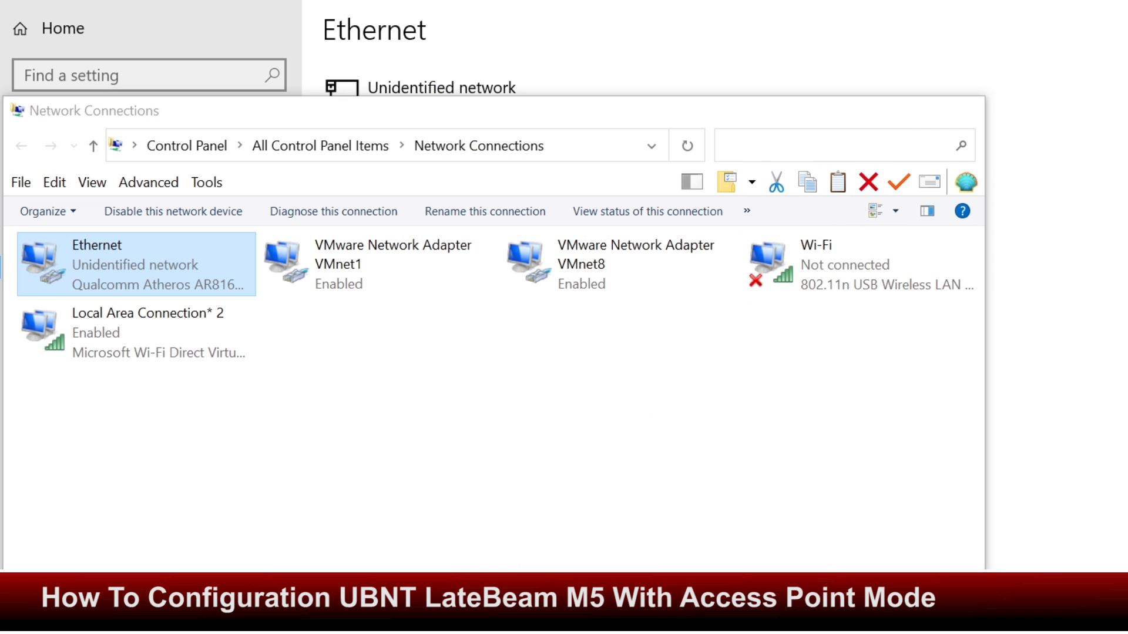
pyautogui.hotkey('alt', 'F4')
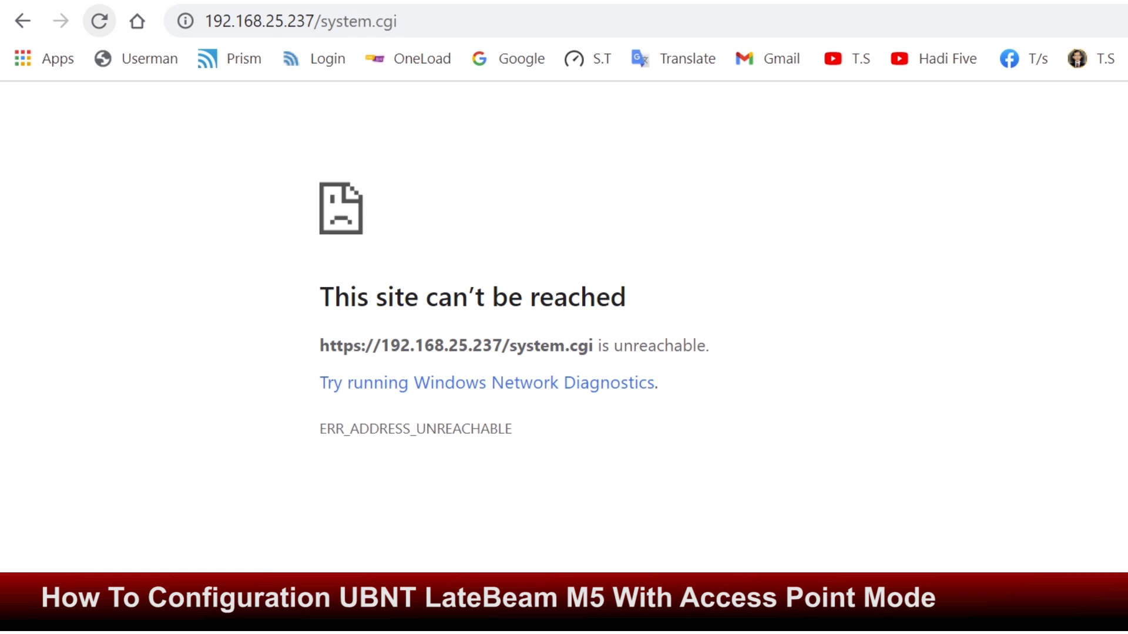
# Reload 192.168.25.237, bypass the certificate warning, and log in with the saved admin user and password
pyautogui.click(99, 21)
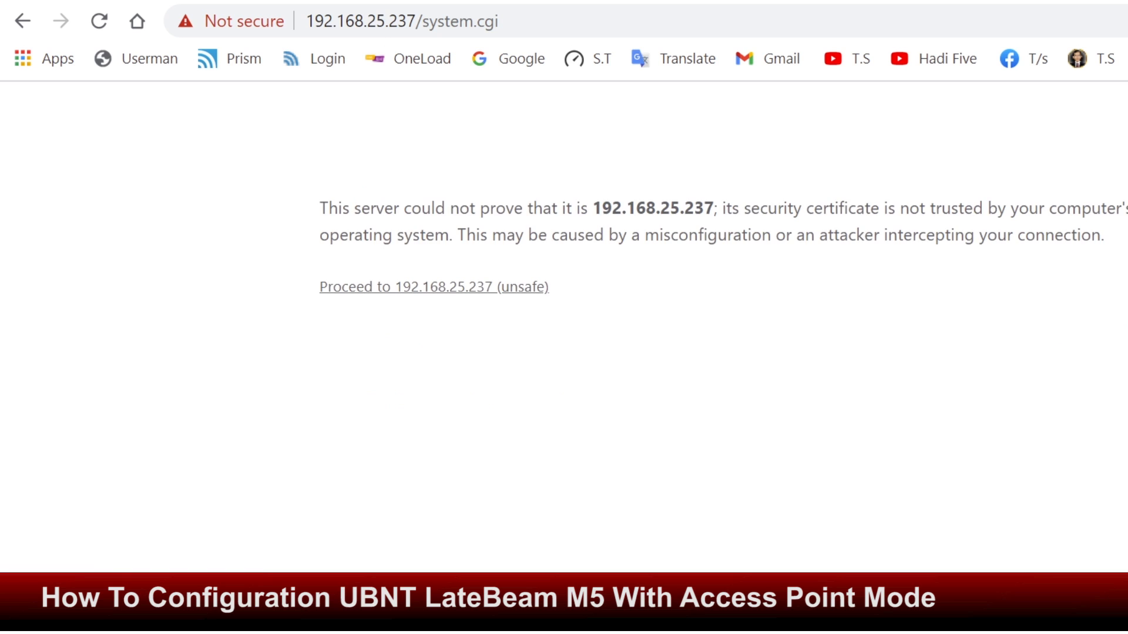
pyautogui.click(434, 287)
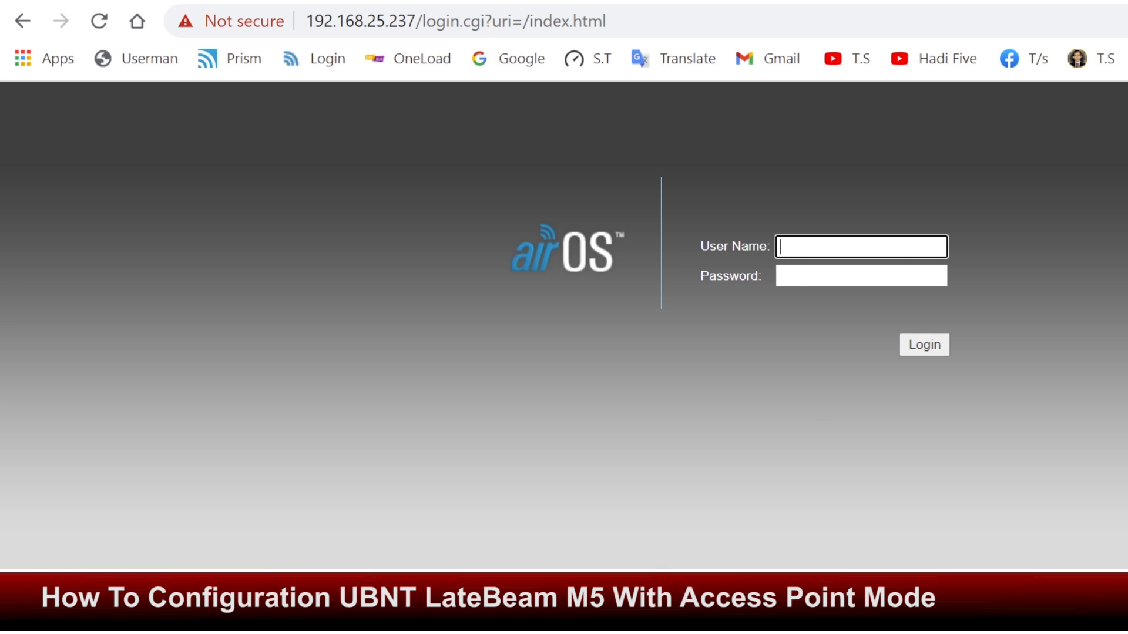
pyautogui.click(861, 246)
pyautogui.press('Down')
pyautogui.press('Return')
pyautogui.press('Tab')
pyautogui.write('ubnt')
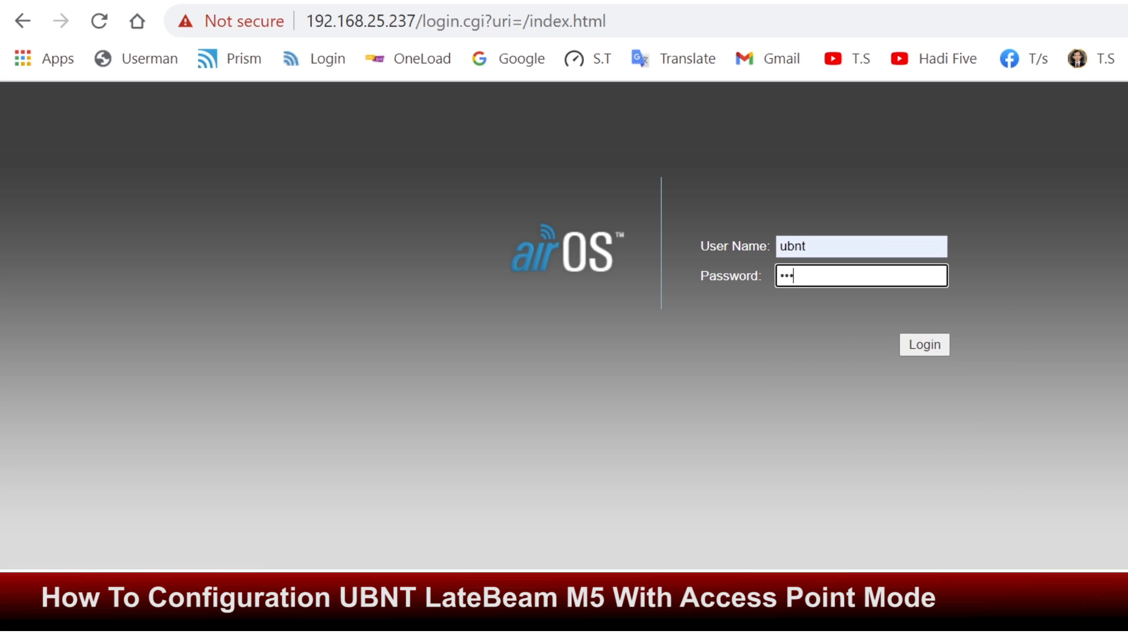
pyautogui.write('12345')
pyautogui.press('Return')
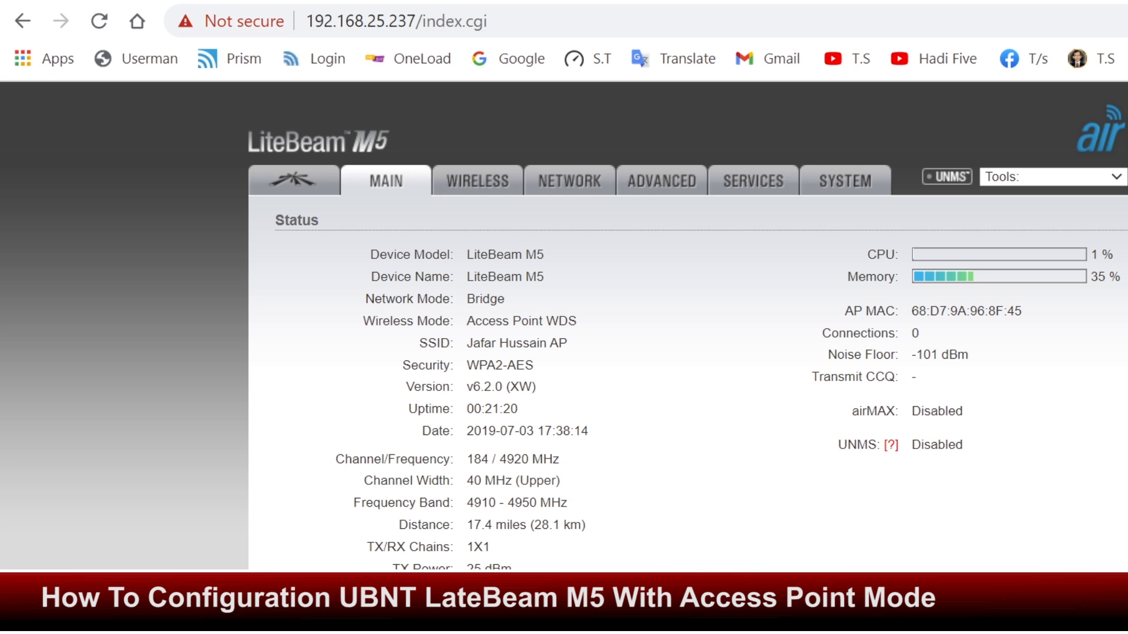
# Tick airMAX Enable on the Ubiquiti tab, save with Change, and go back to MAIN
pyautogui.click(478, 180)
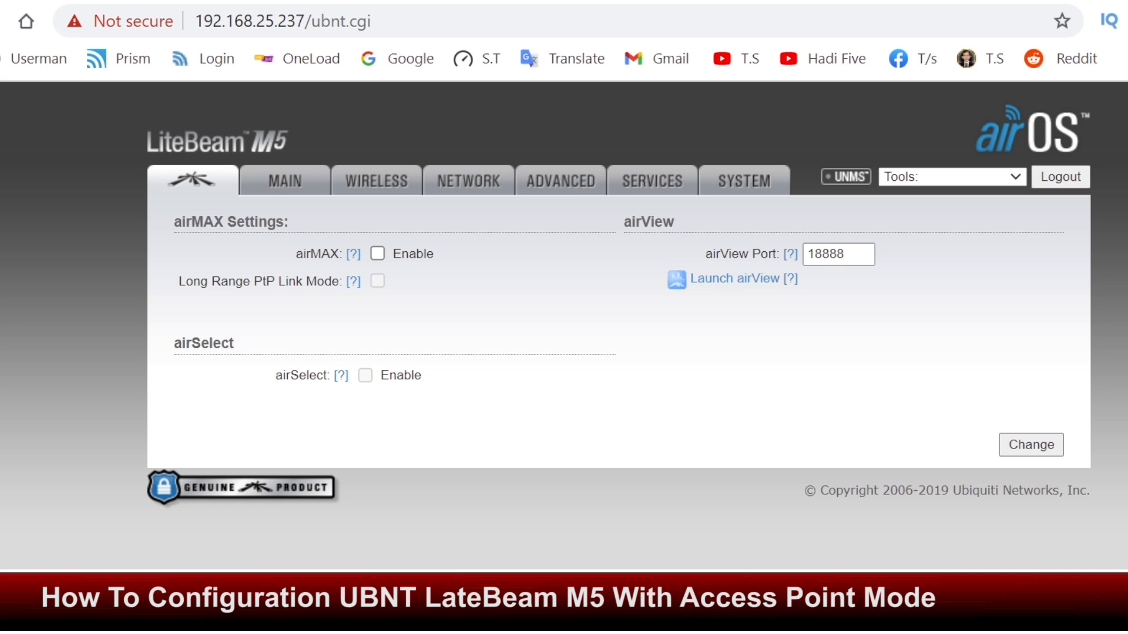
pyautogui.click(377, 254)
pyautogui.click(1031, 445)
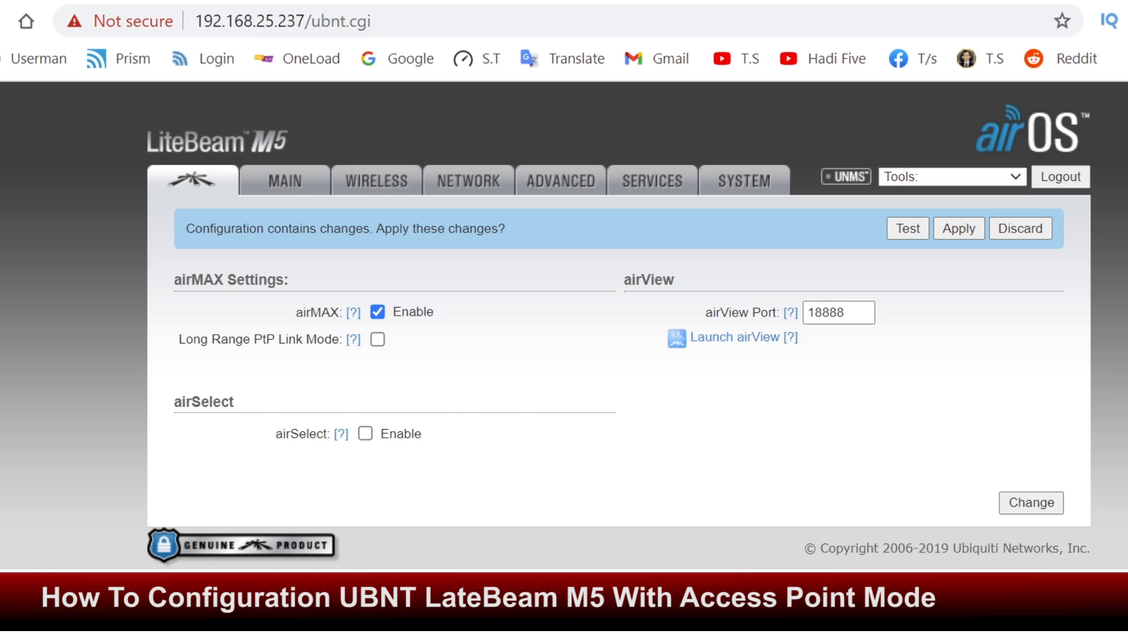
pyautogui.click(285, 181)
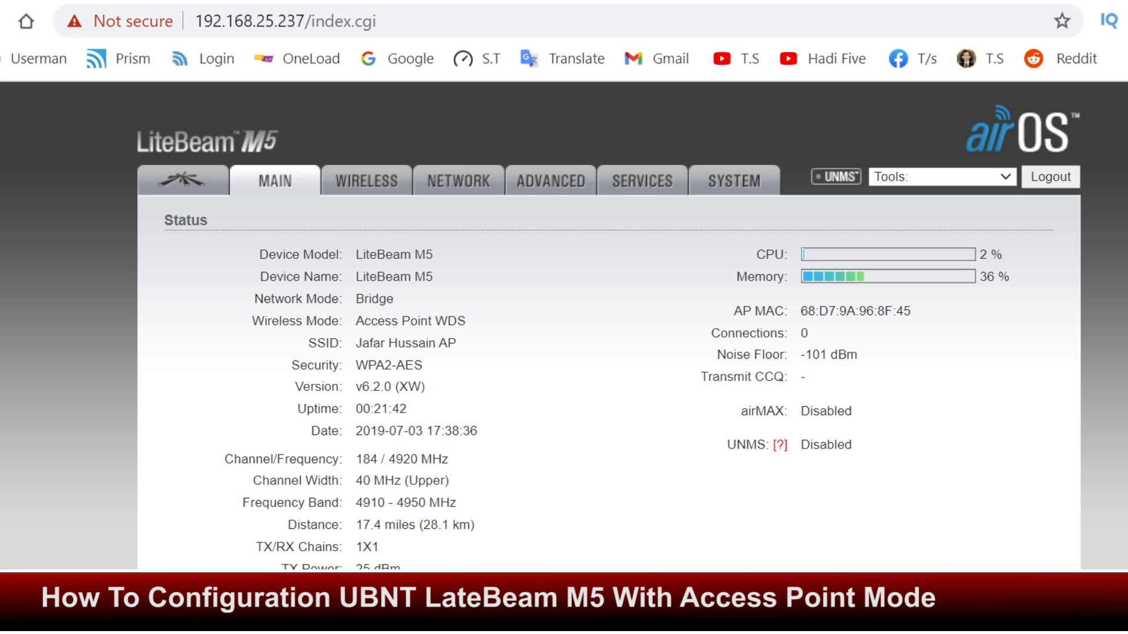
# On the Wireless tab, apply the pending changes from the 'Configuration contains changes' banner
pyautogui.scroll(-5, 564, 326)
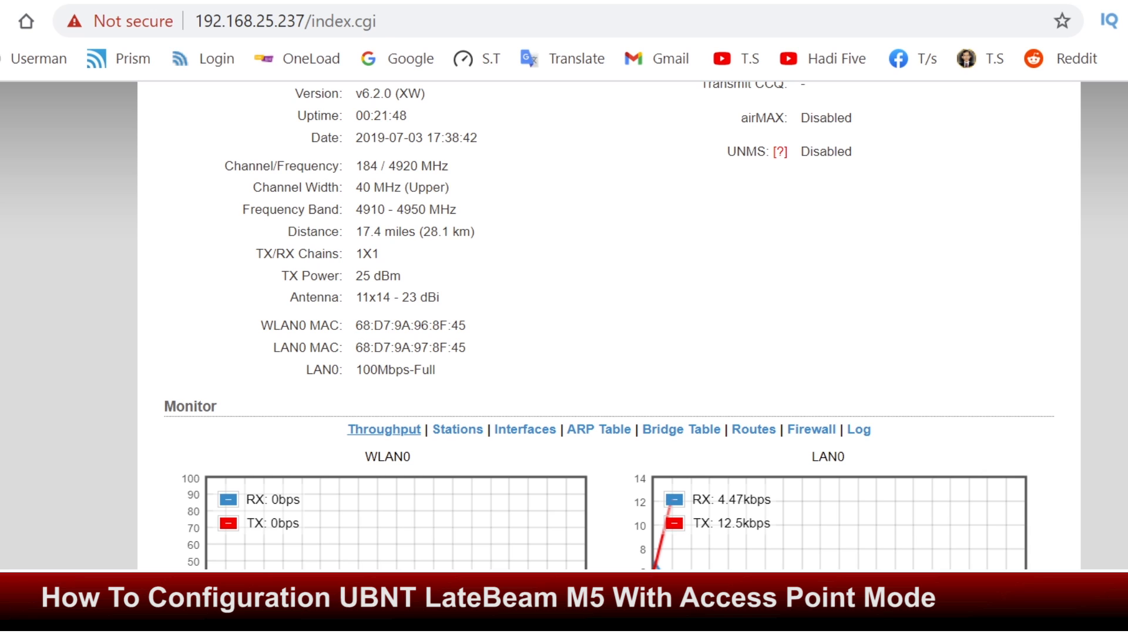
pyautogui.scroll(5, 564, 323)
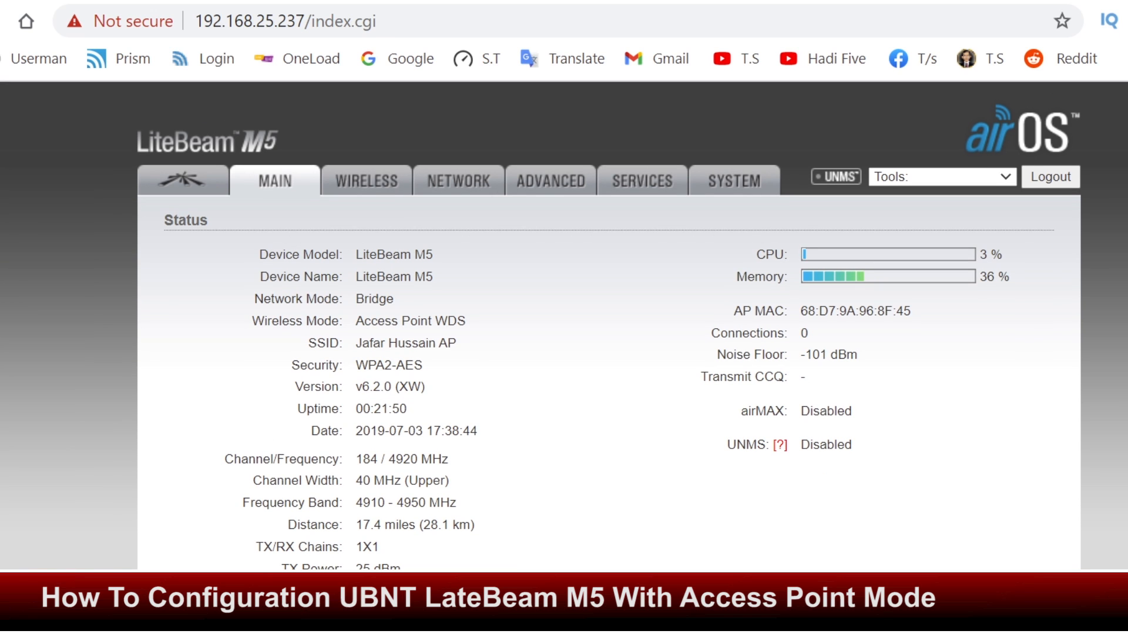
pyautogui.click(366, 181)
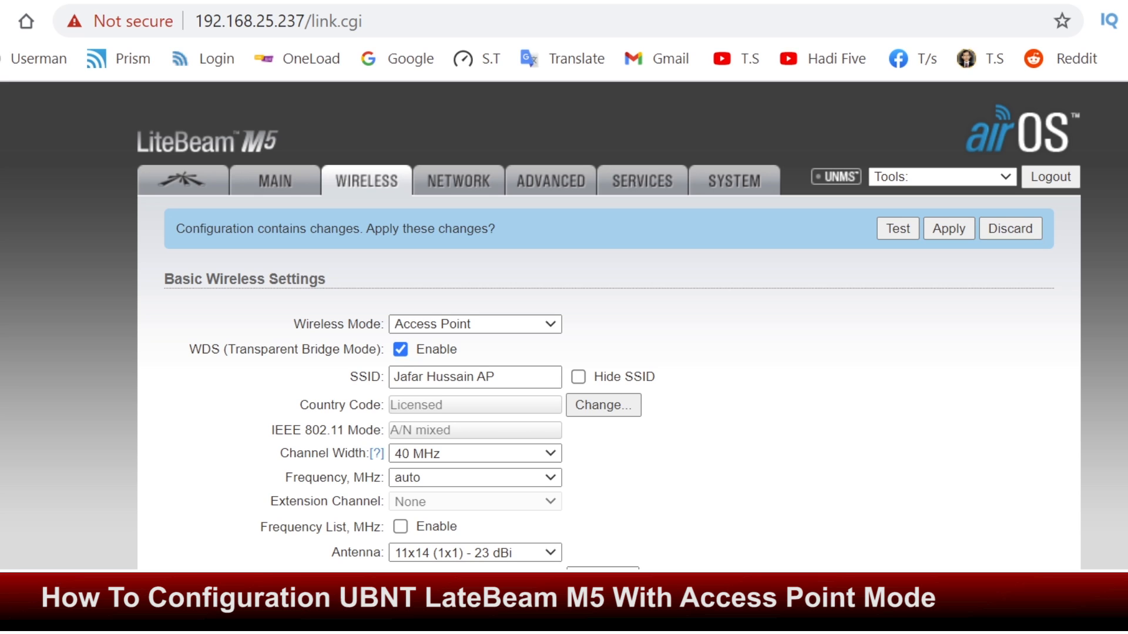
pyautogui.click(949, 229)
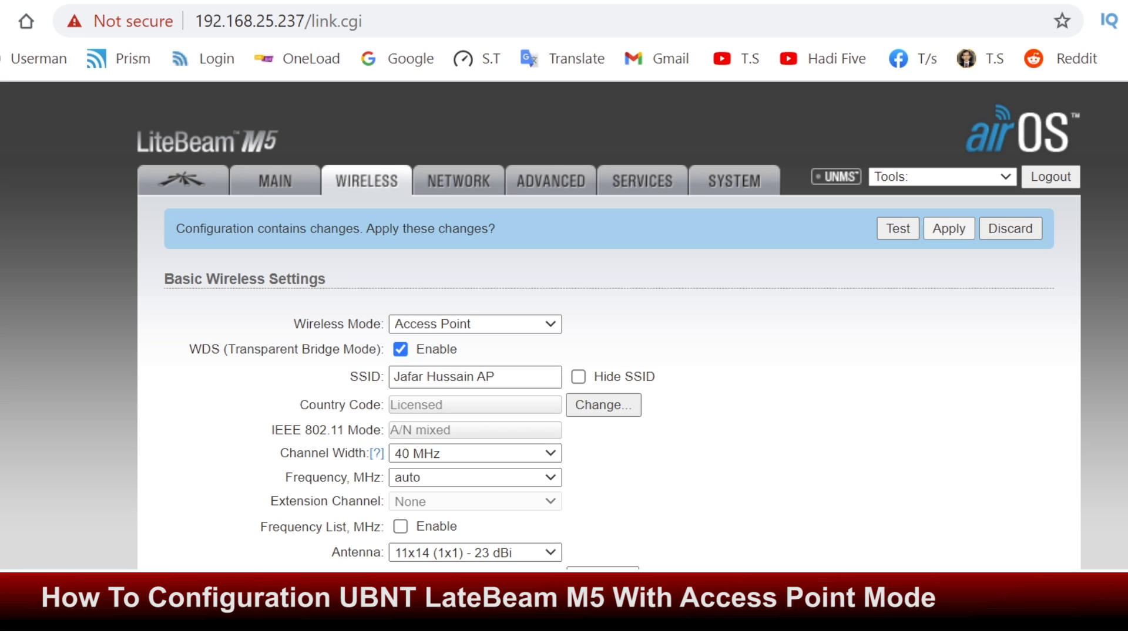